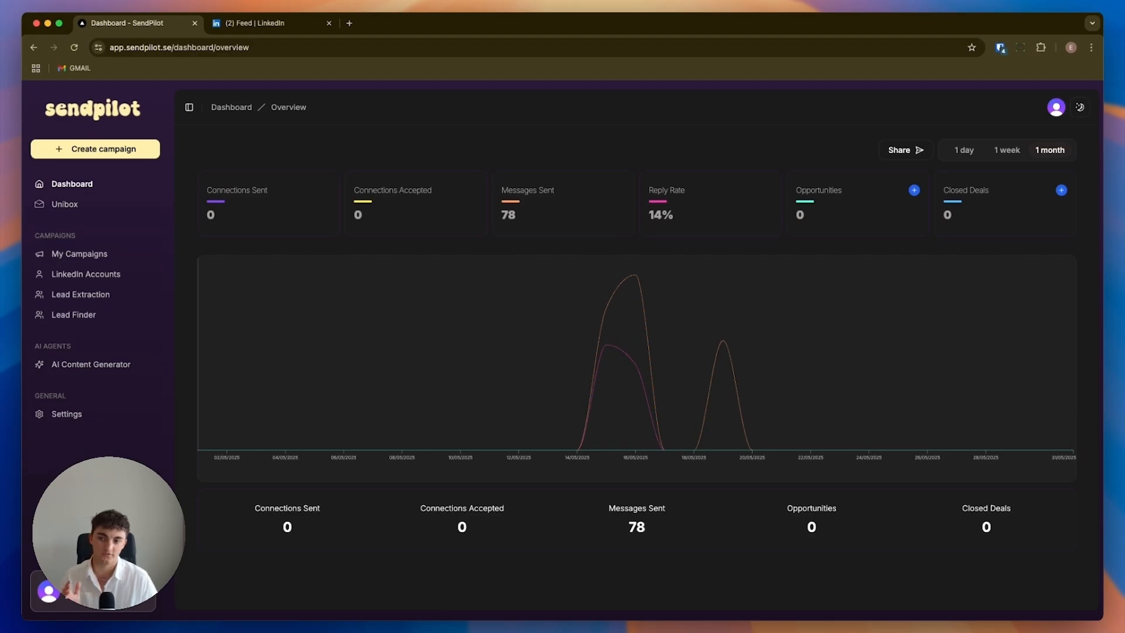
Open the AI Content Generator and browse the previously generated posts and lead magnets in its content library.
left_click(109, 367)
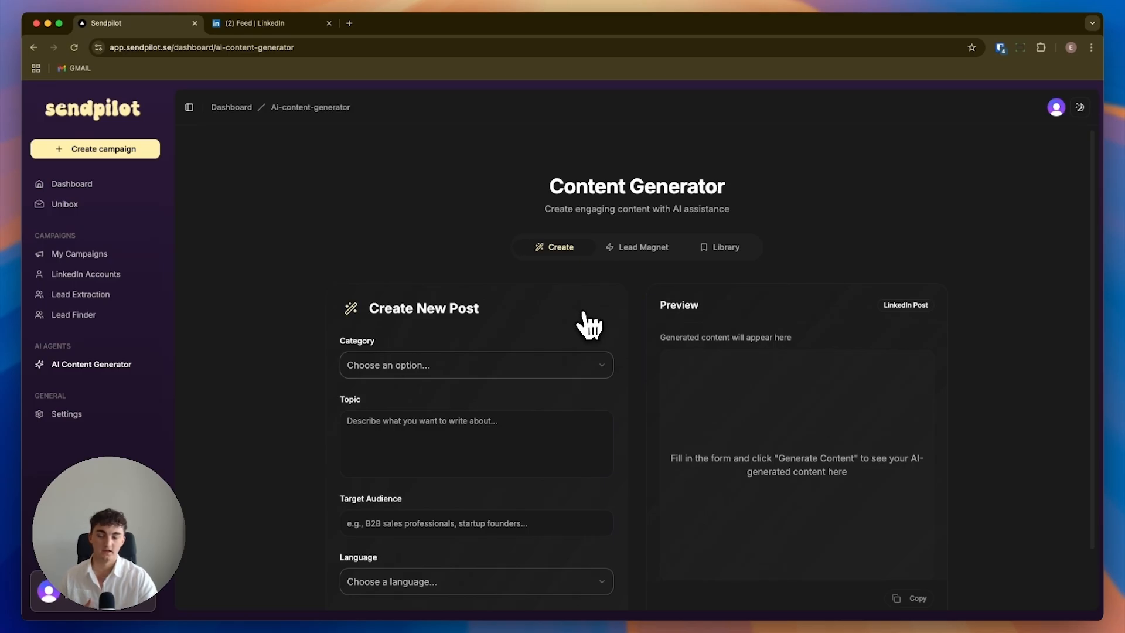
left_click(640, 250)
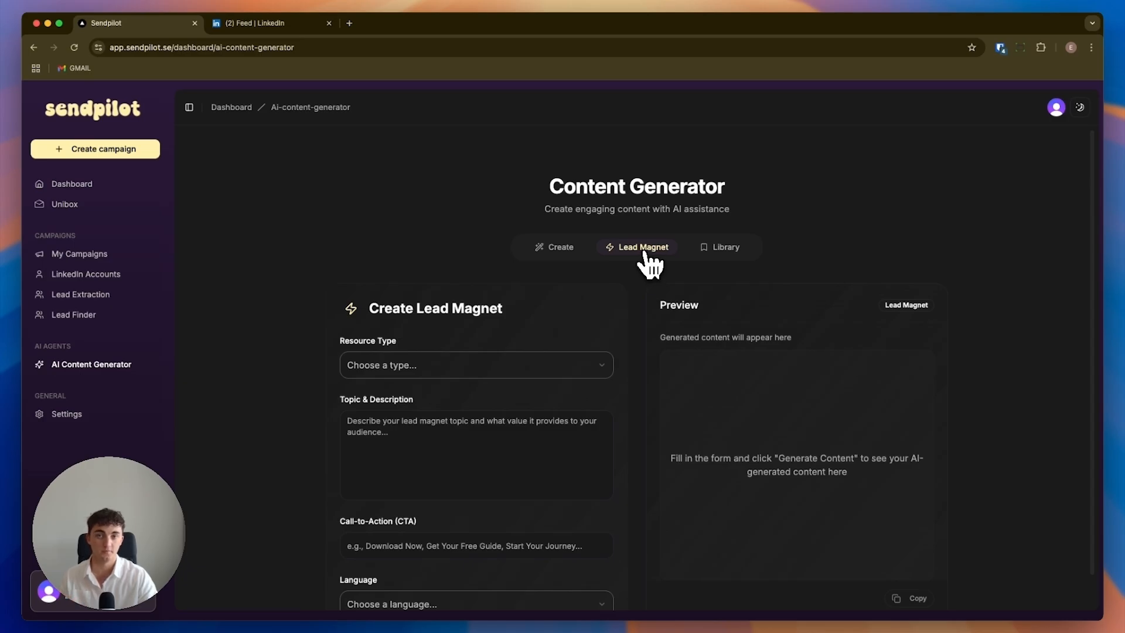
left_click(705, 245)
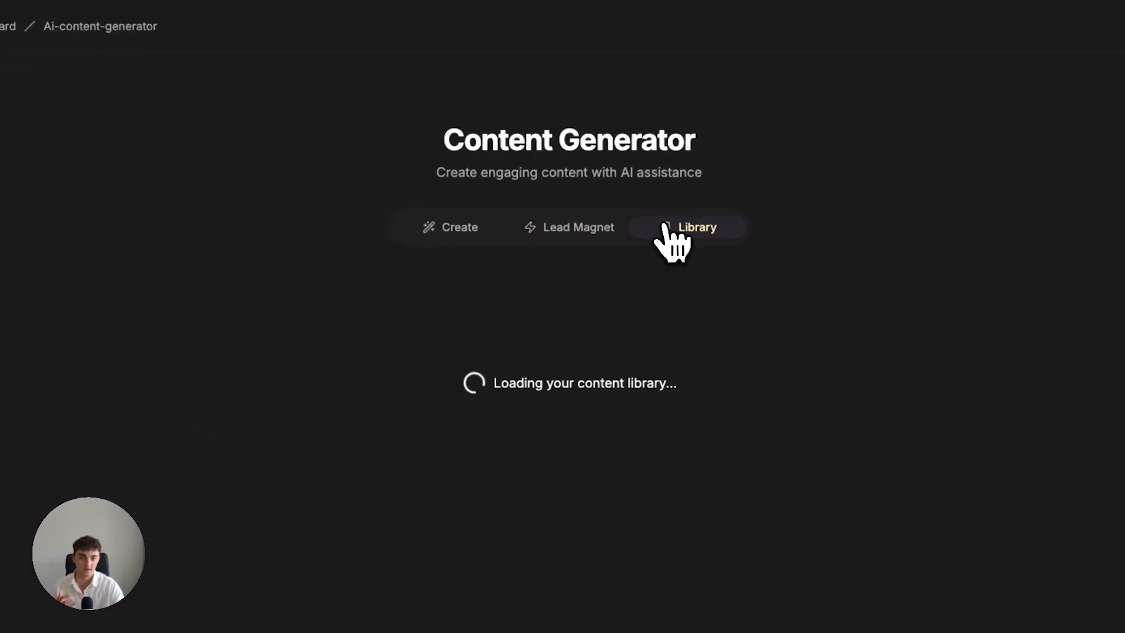
scroll(592, 393, "down", 2)
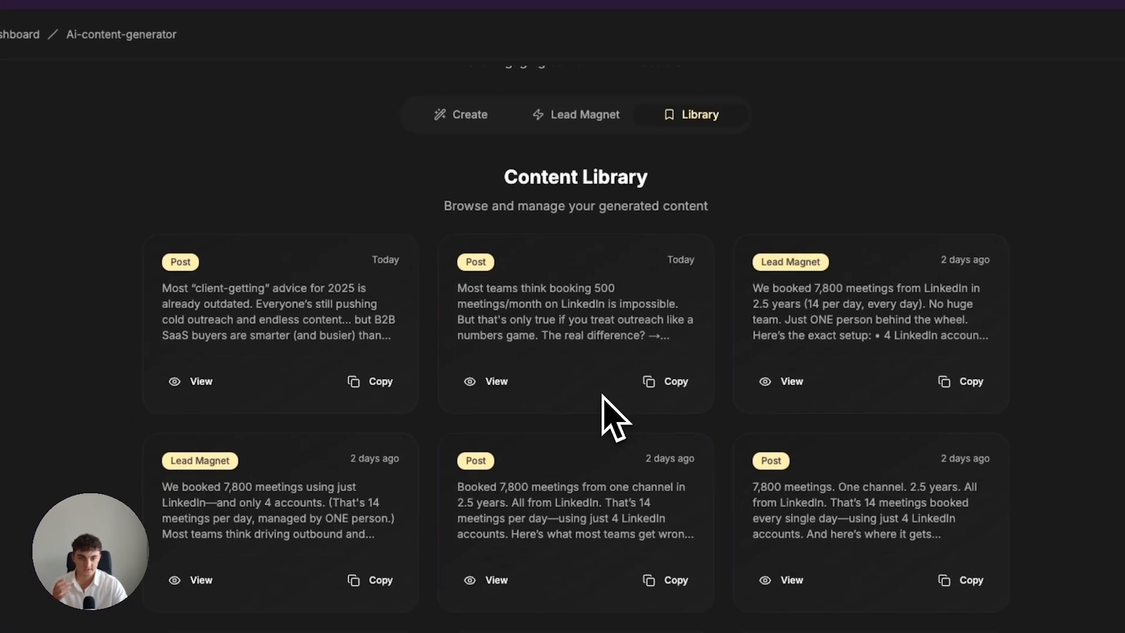
scroll(531, 334, "down", 2)
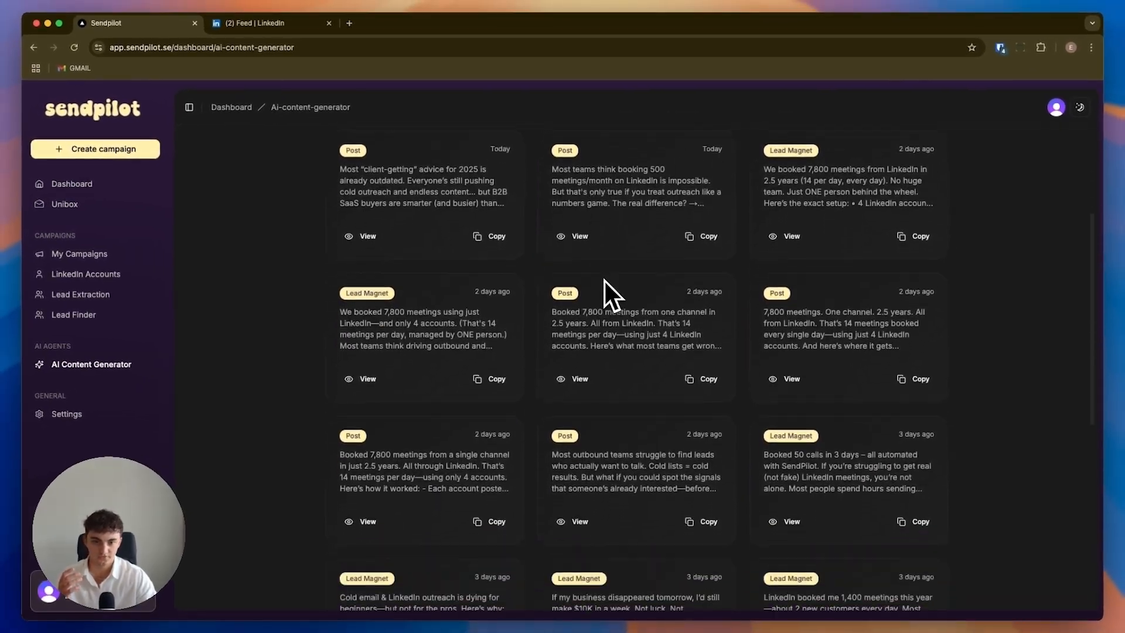
scroll(680, 370, "down", 2)
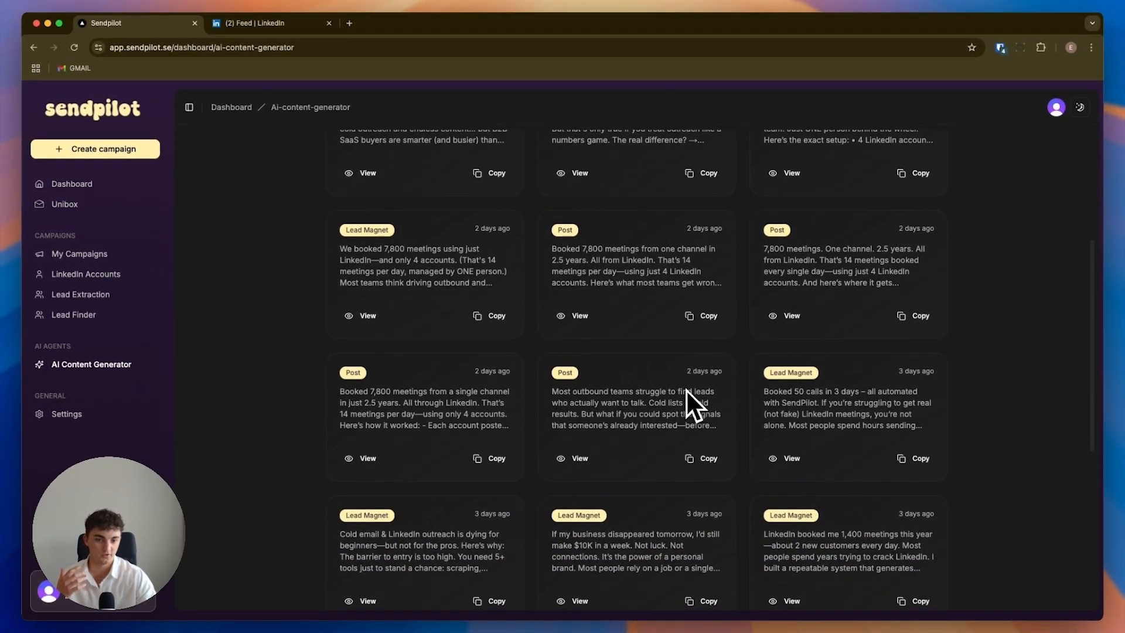
scroll(729, 421, "down", 3)
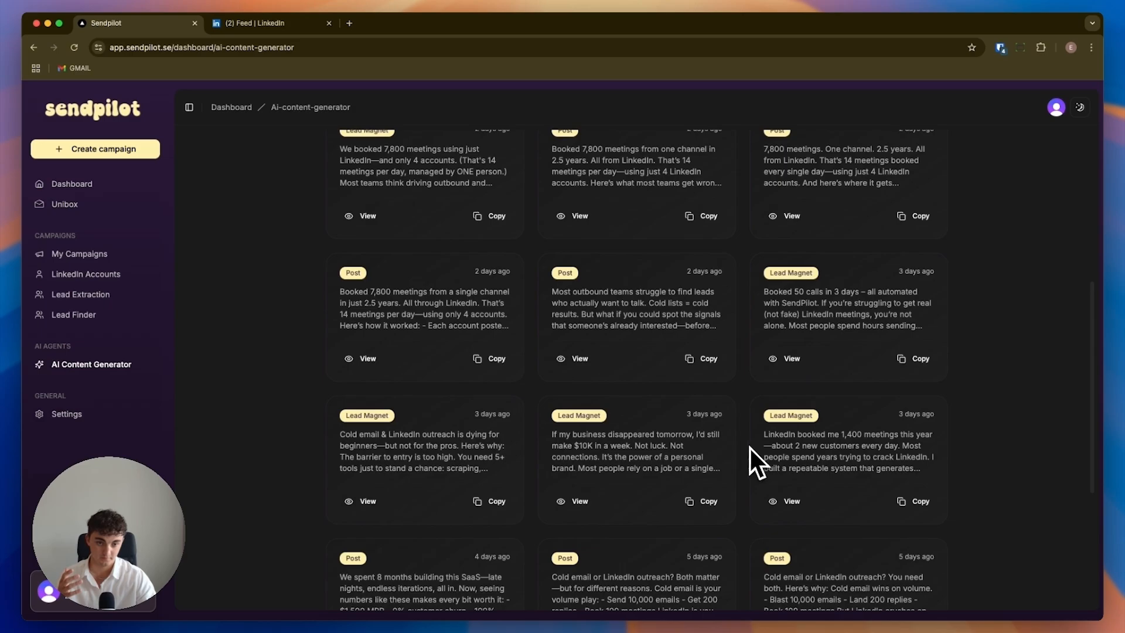
scroll(677, 478, "down", 4)
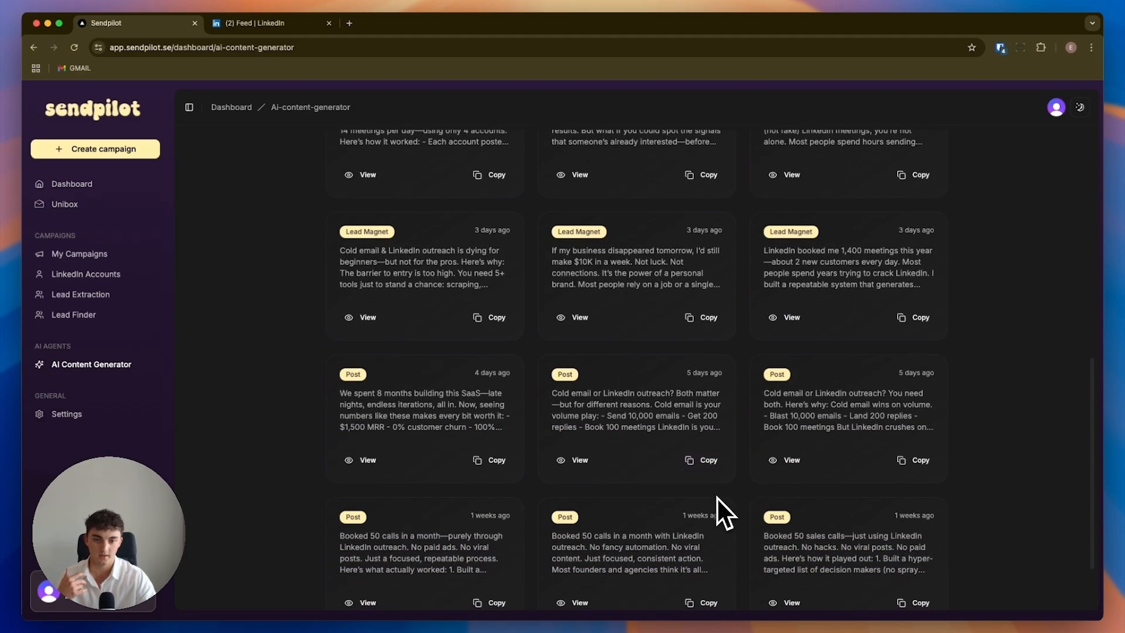
scroll(735, 498, "up", 10)
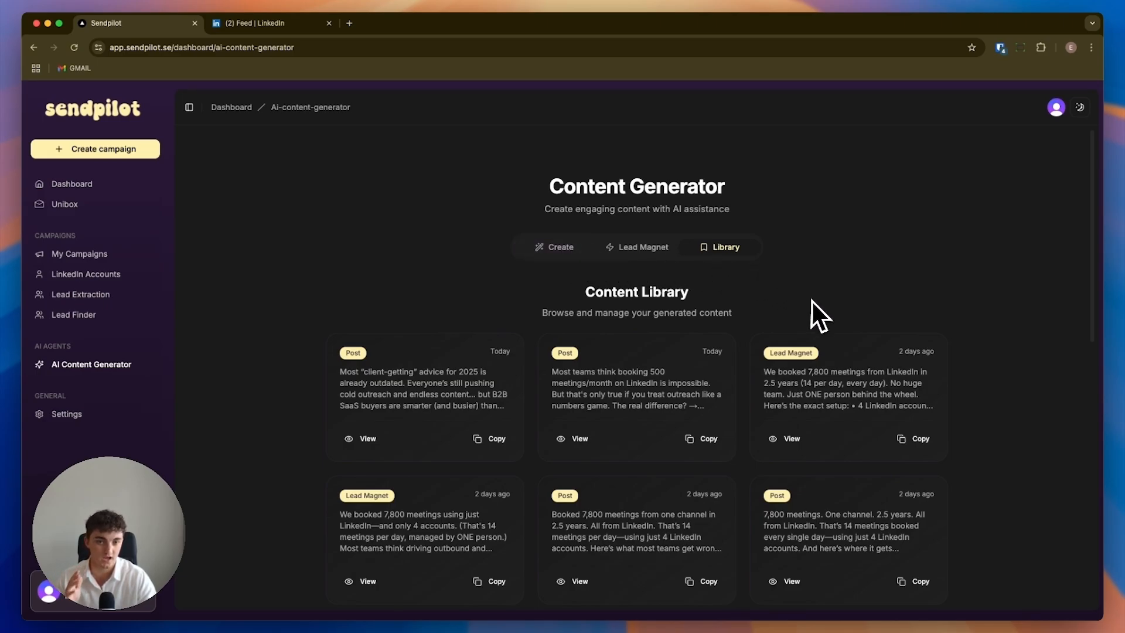
Review the content generator's forms for creating a new post and for creating a lead magnet.
scroll(555, 477, "down", 4)
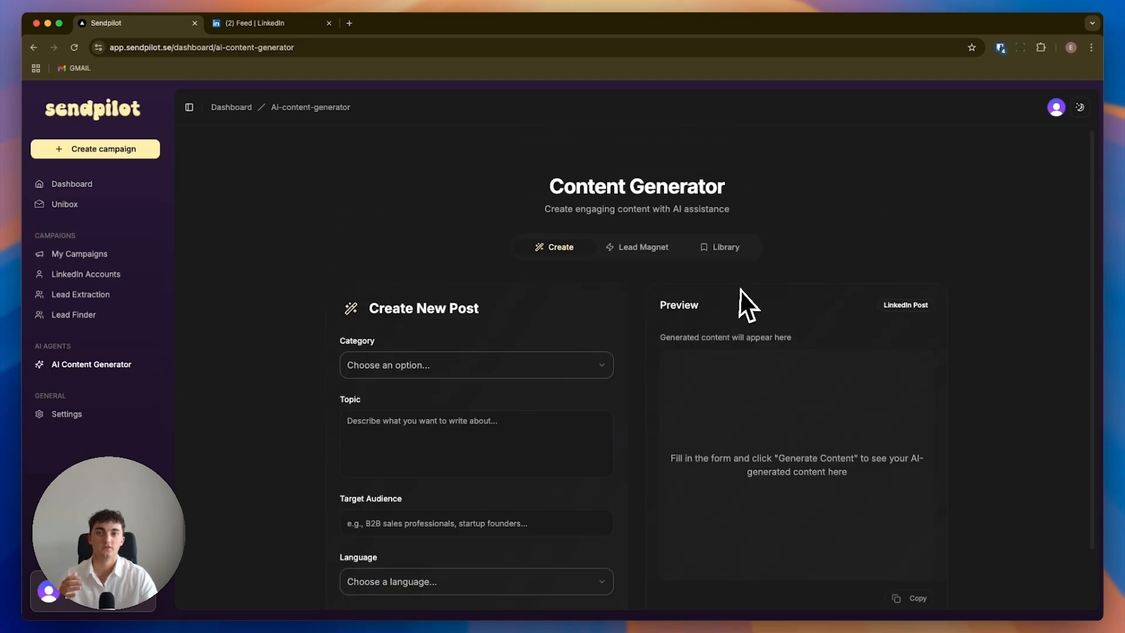
scroll(469, 304, "down", 2)
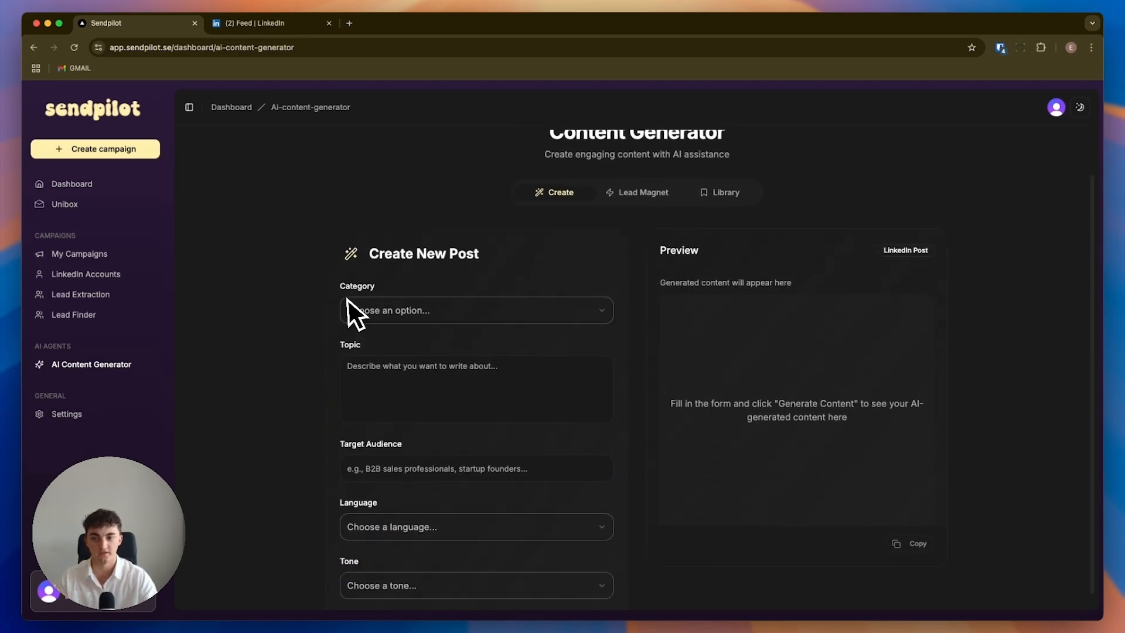
scroll(381, 340, "down", 2)
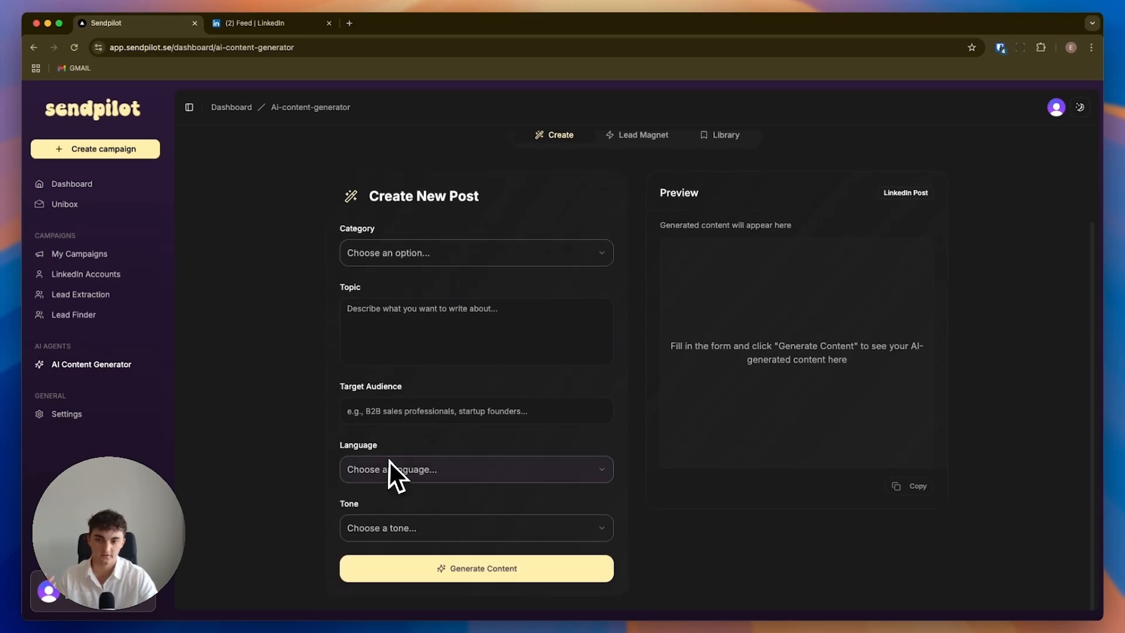
scroll(413, 520, "up", 4)
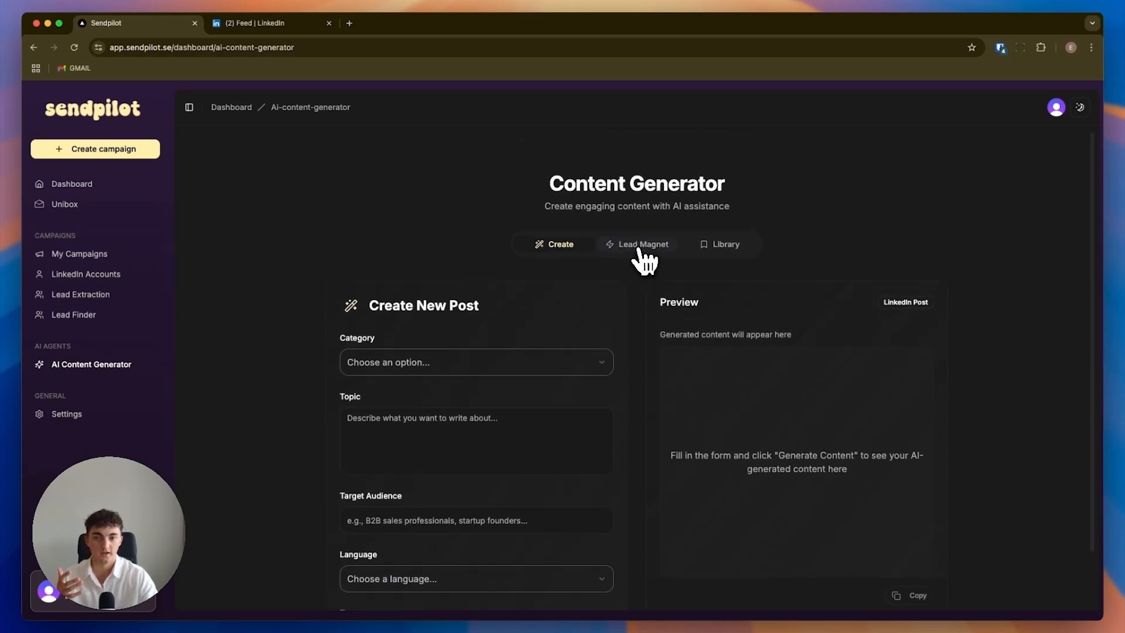
left_click(639, 245)
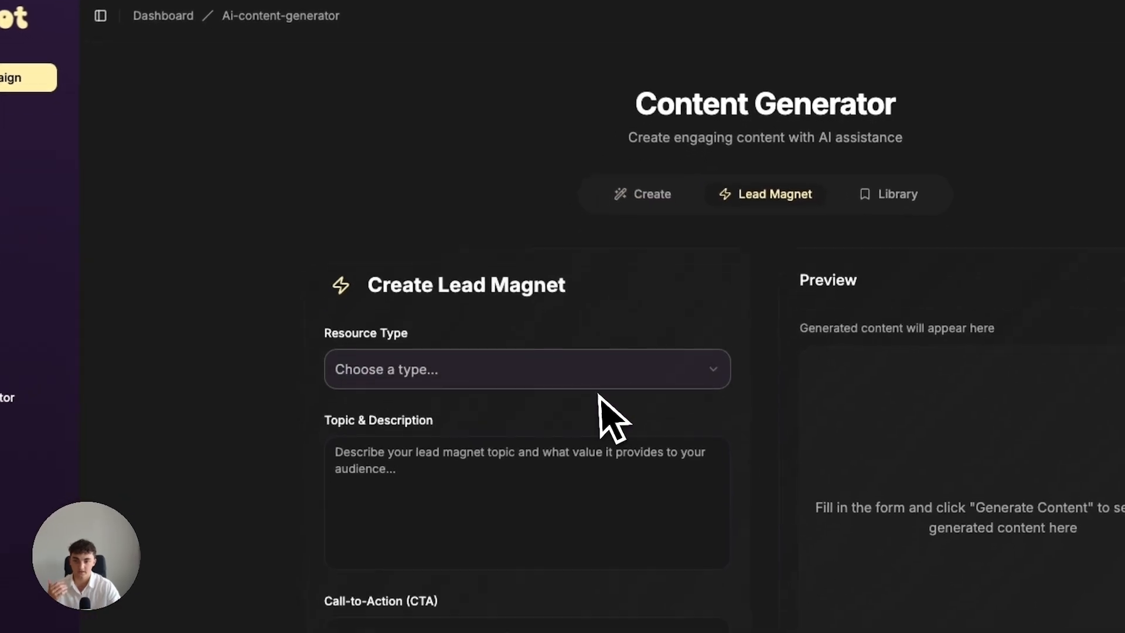
scroll(599, 395, "down", 3)
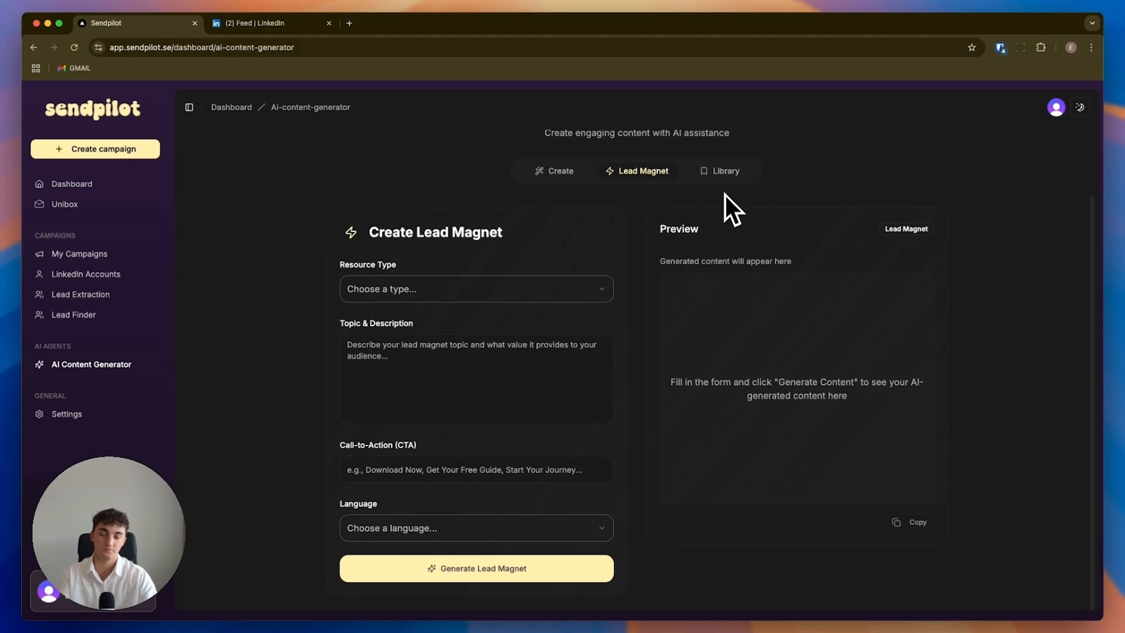
View the library's lead magnet beginning "Booked 50 calls in 3 days", copy its content and close it.
left_click(731, 171)
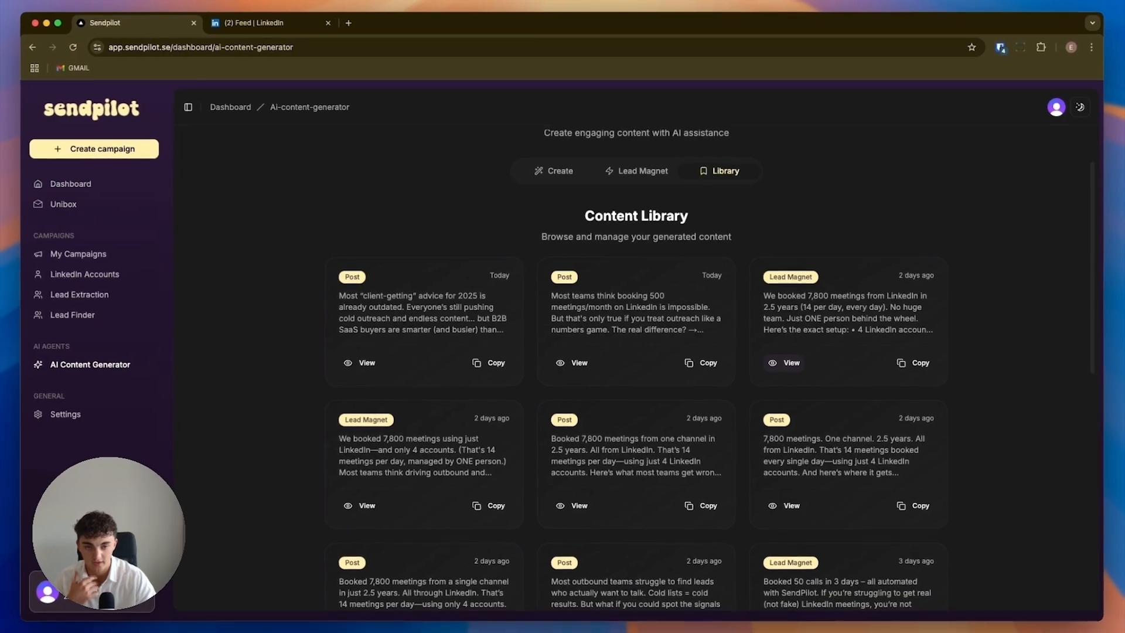
scroll(872, 347, "down", 3)
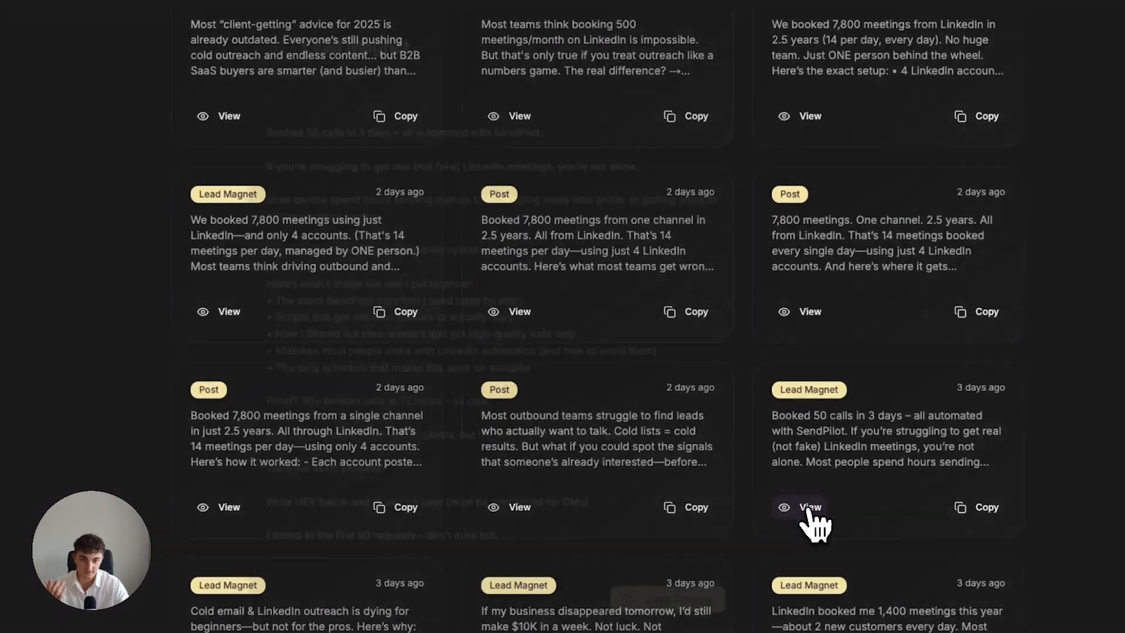
left_click(785, 544)
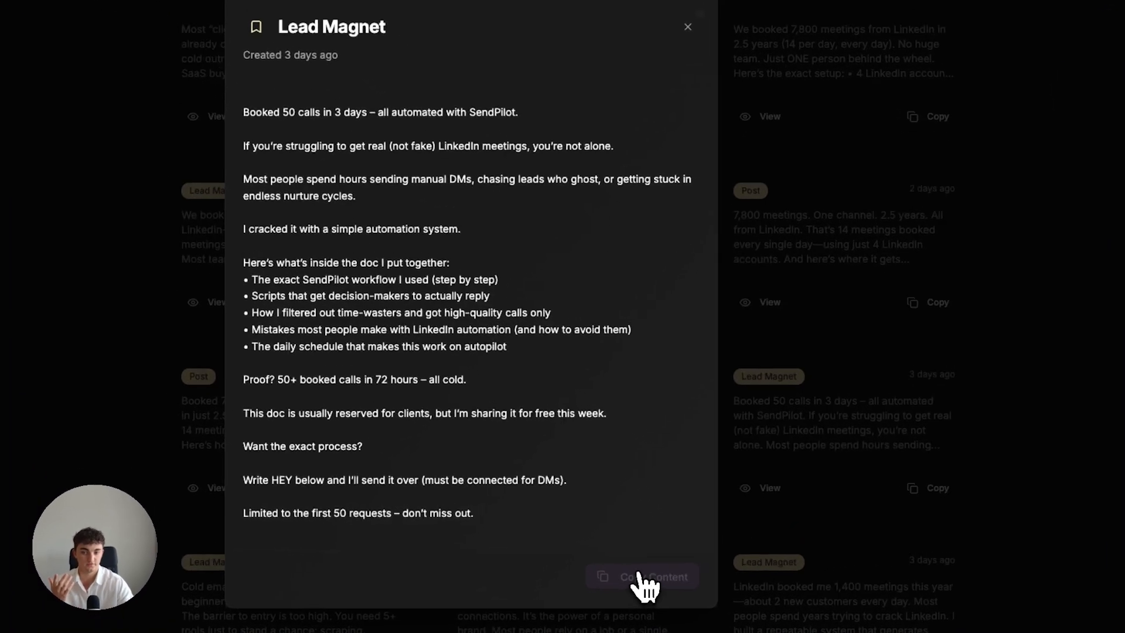
left_click(694, 562)
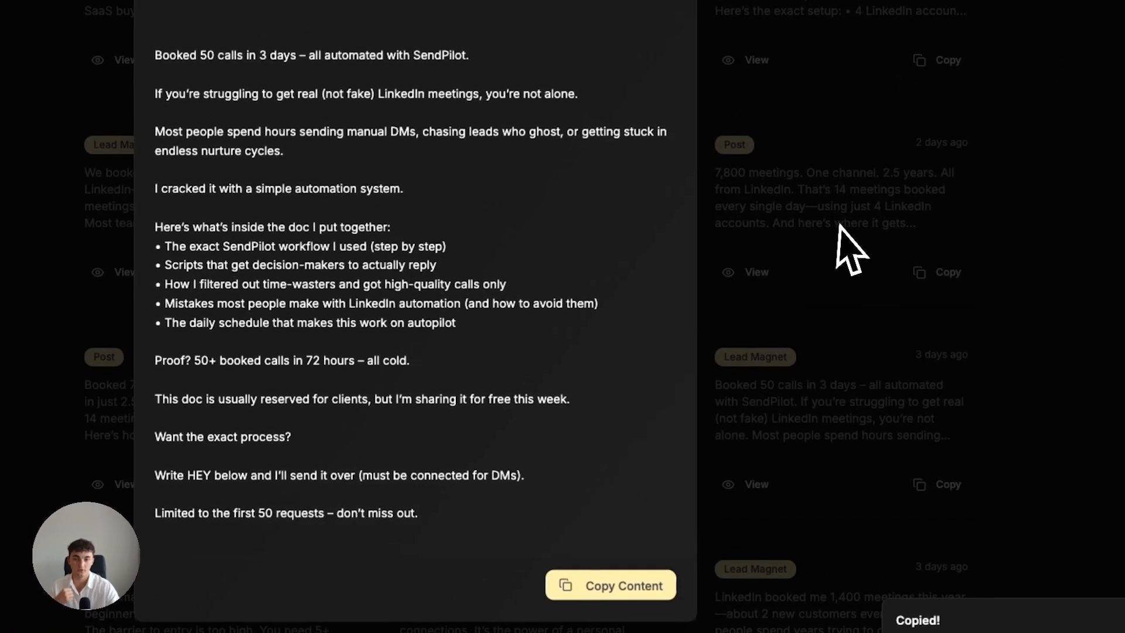
left_click(816, 348)
Switch to LinkedIn, start a new post and paste the copied lead magnet text into it.
left_click(264, 26)
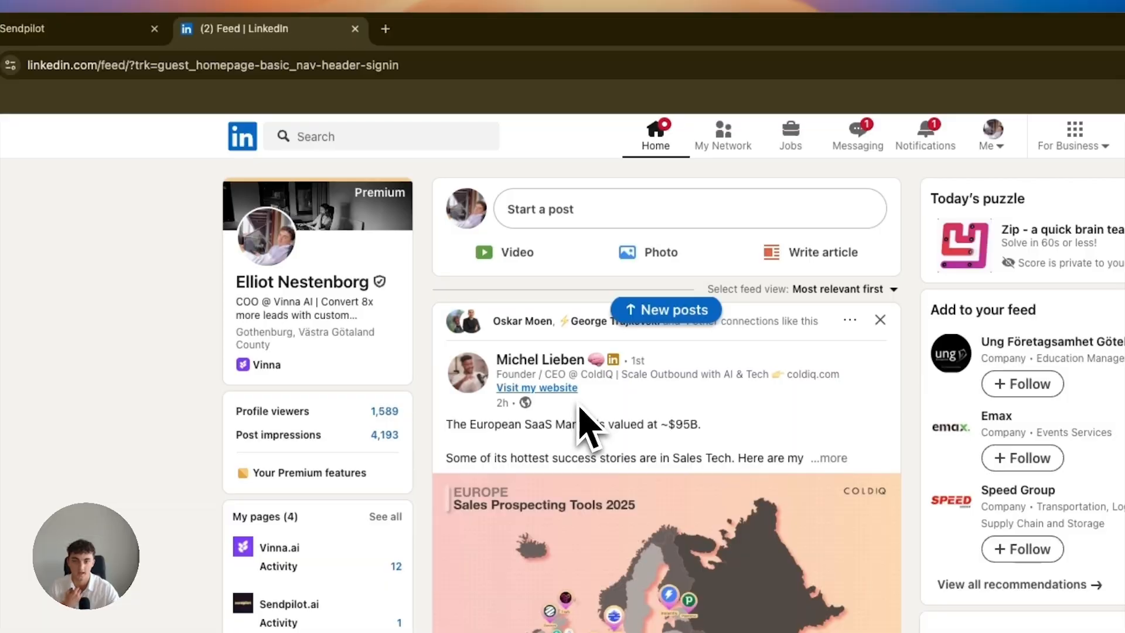
left_click(620, 212)
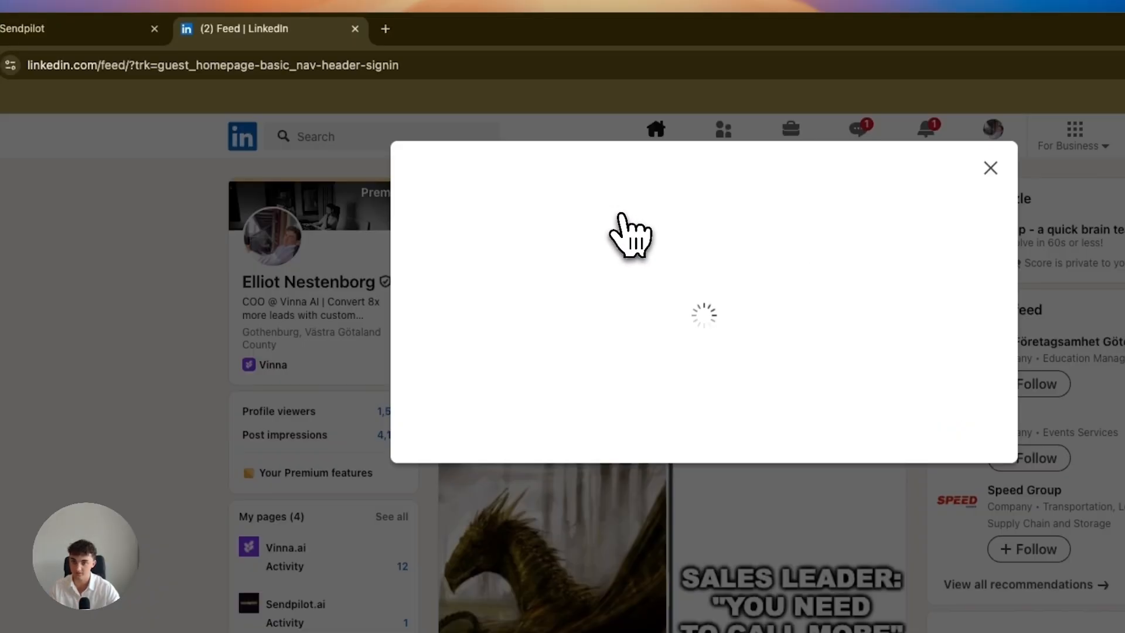
key("ctrl+v")
scroll(638, 293, "up", 5)
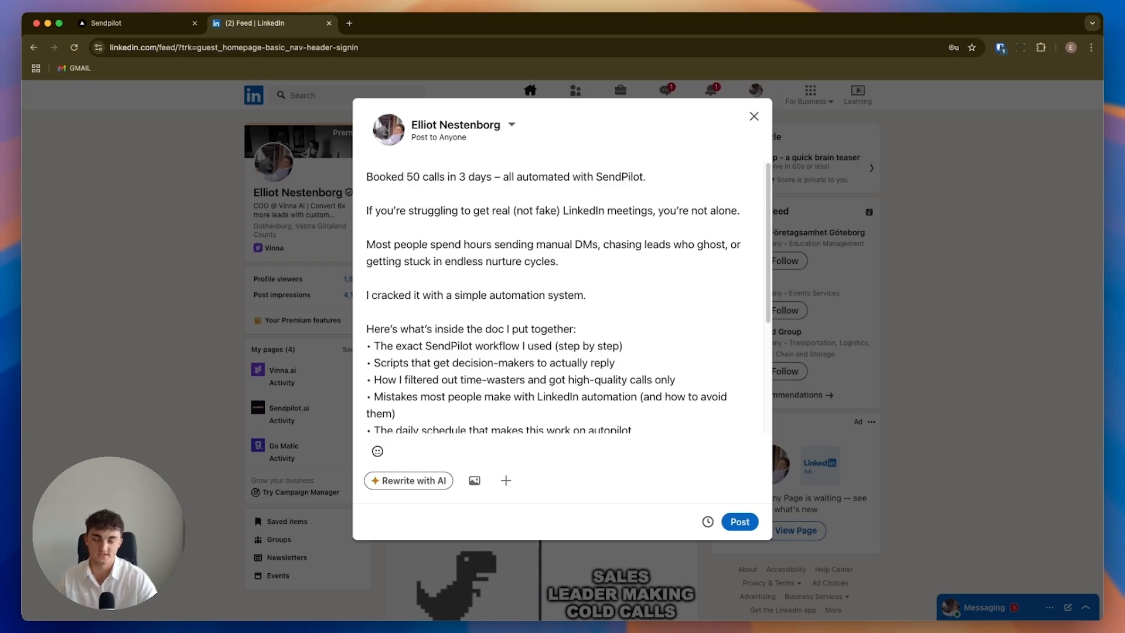
Review the LinkedIn draft from its opening hook to the call to action, including the attached photo.
scroll(598, 344, "down", 5)
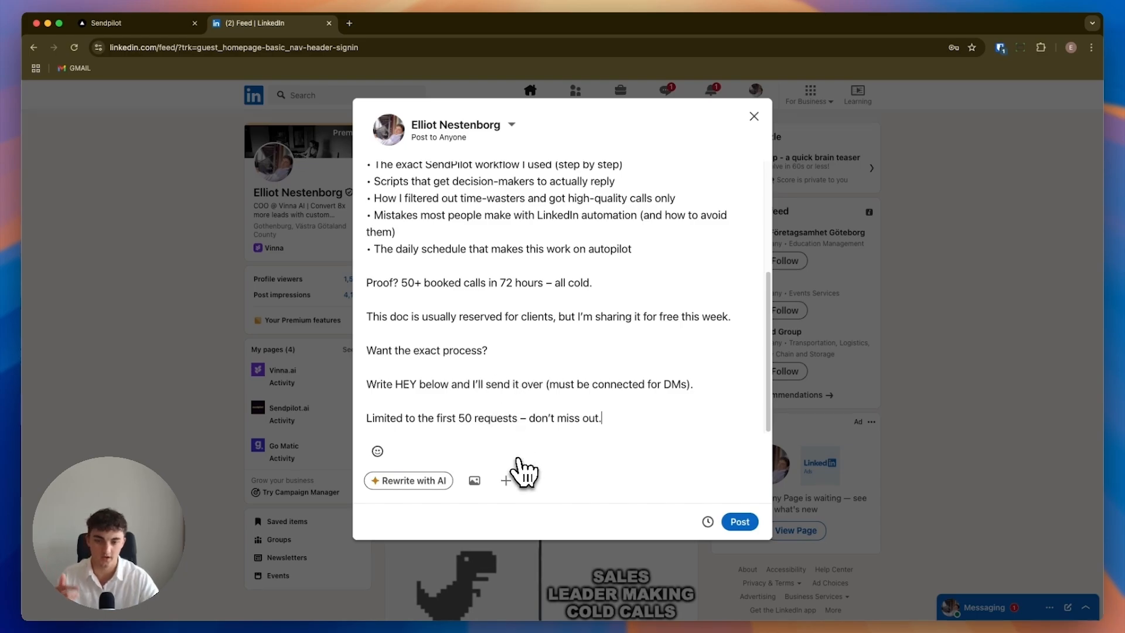
scroll(528, 303, "up", 4)
scroll(516, 337, "down", 2)
scroll(528, 293, "up", 3)
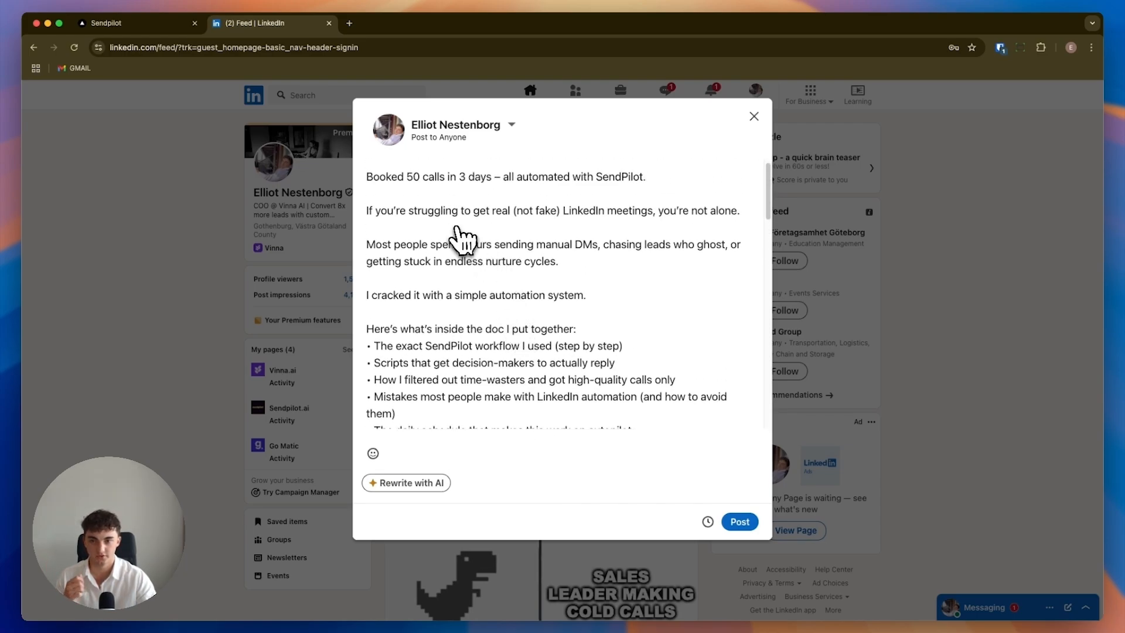
left_click_drag(365, 176, 545, 321)
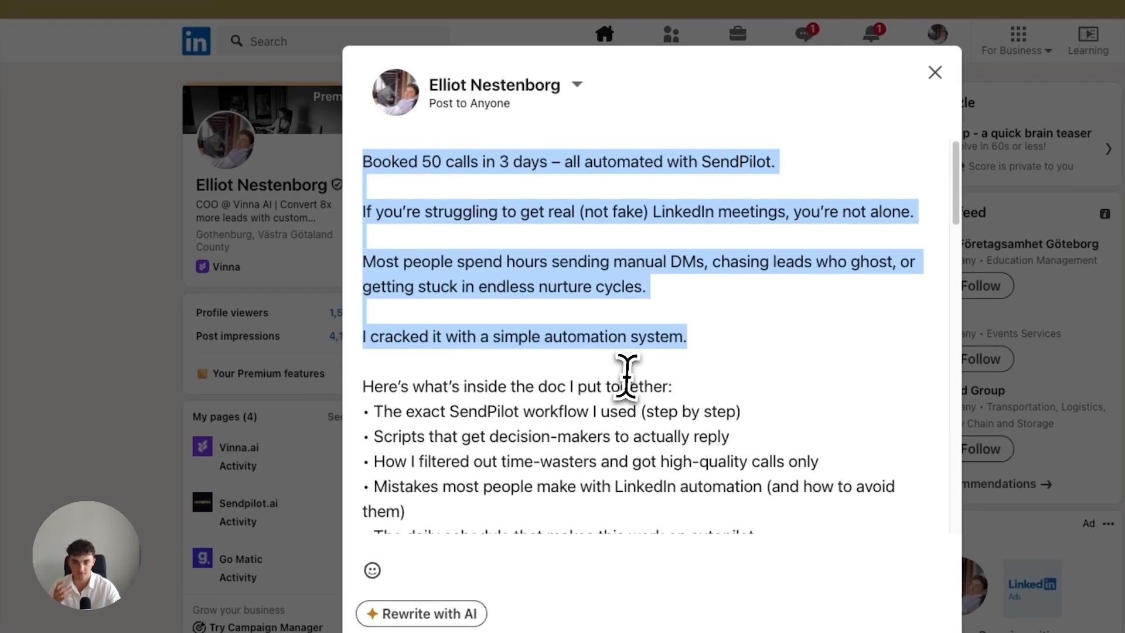
scroll(625, 375, "down", 12)
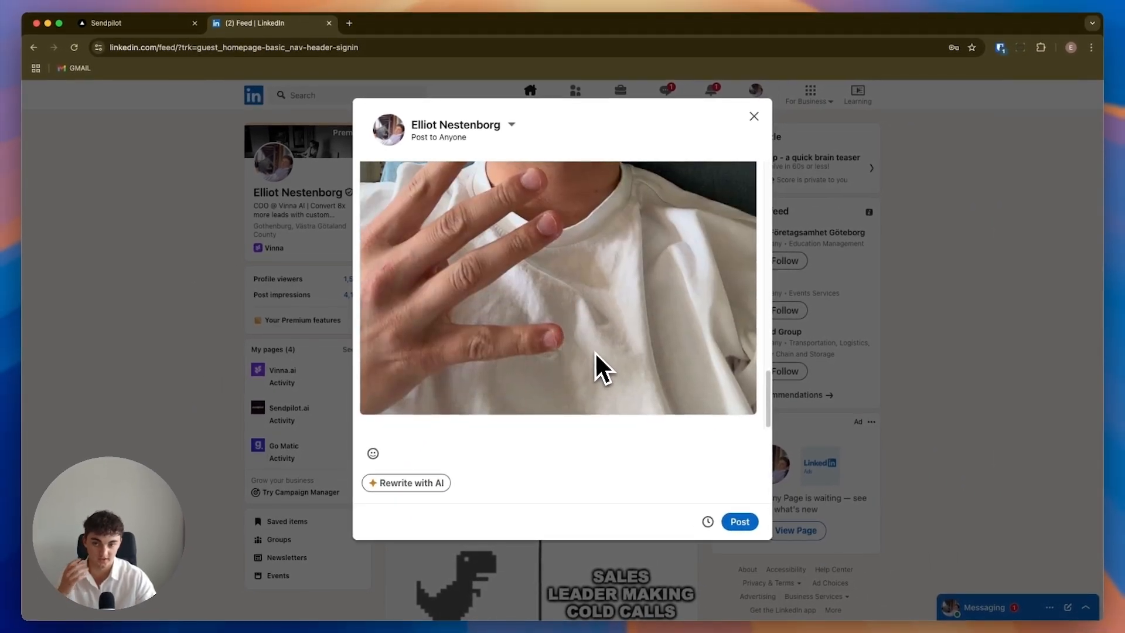
scroll(597, 354, "up", 10)
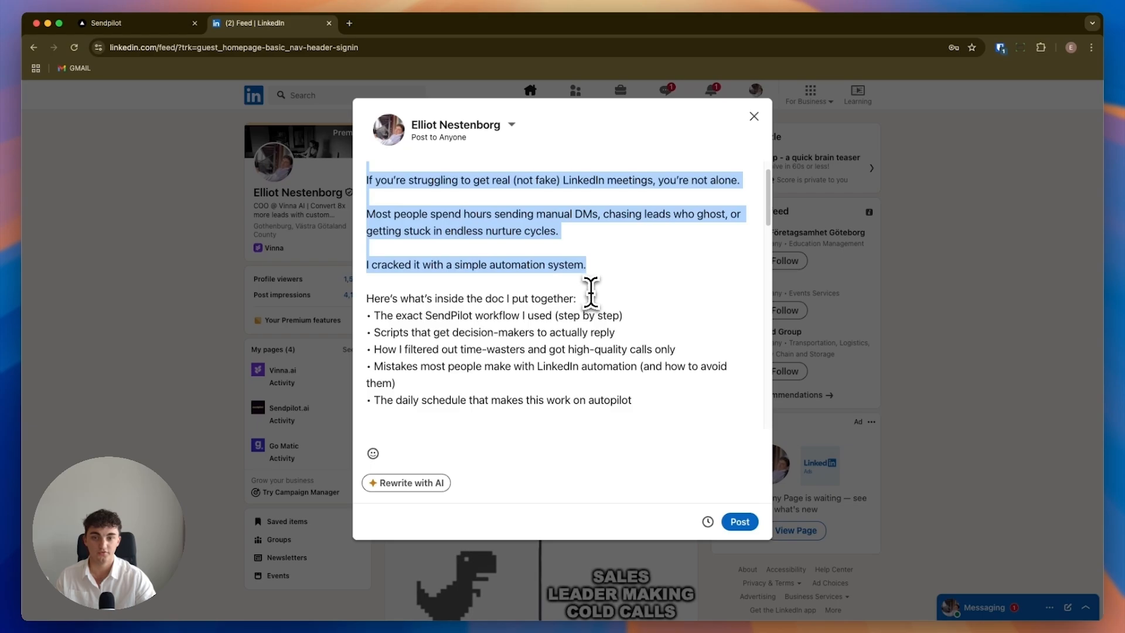
scroll(545, 199, "up", 1)
left_click(540, 188)
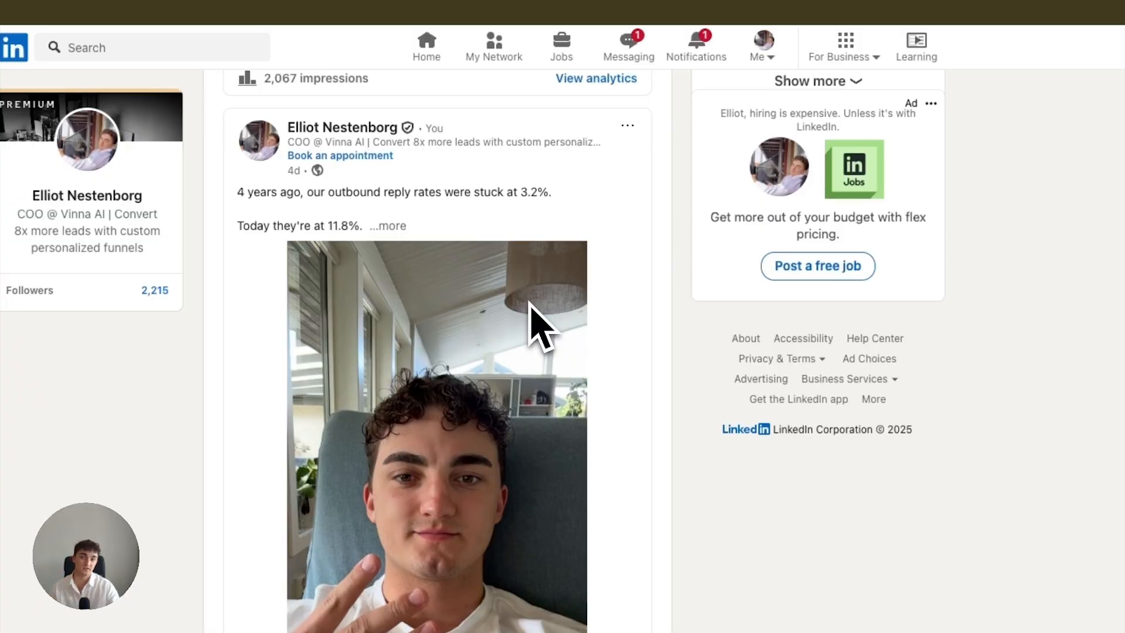
Copy the link to the published post beginning "4 years ago, our outbound reply rates" and switch back to Sendpilot.
left_click(627, 126)
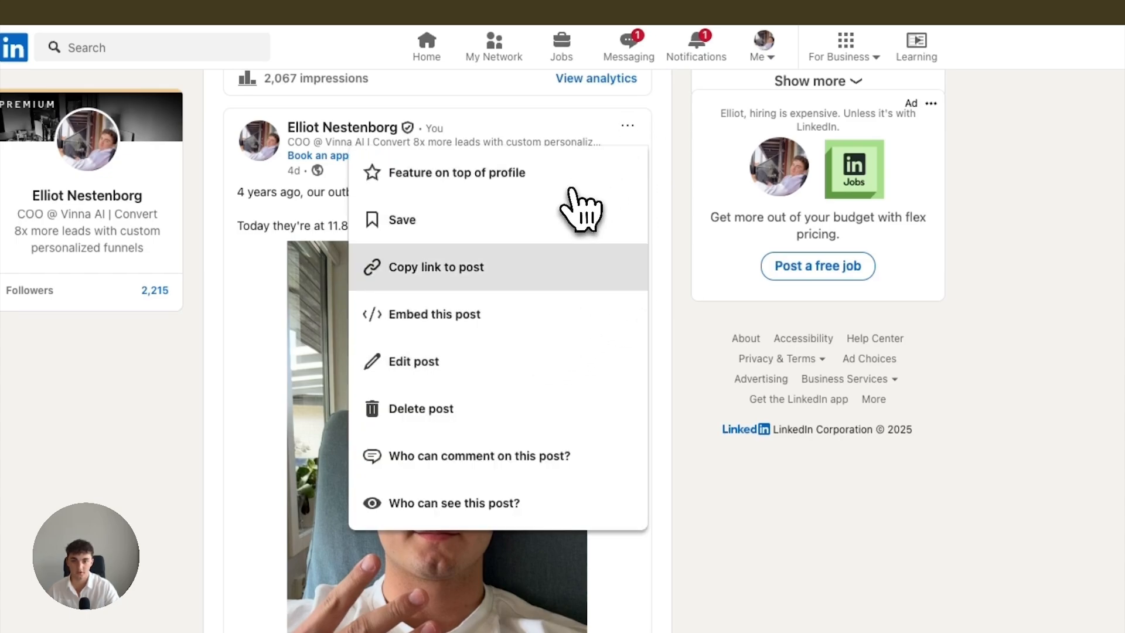
left_click(472, 276)
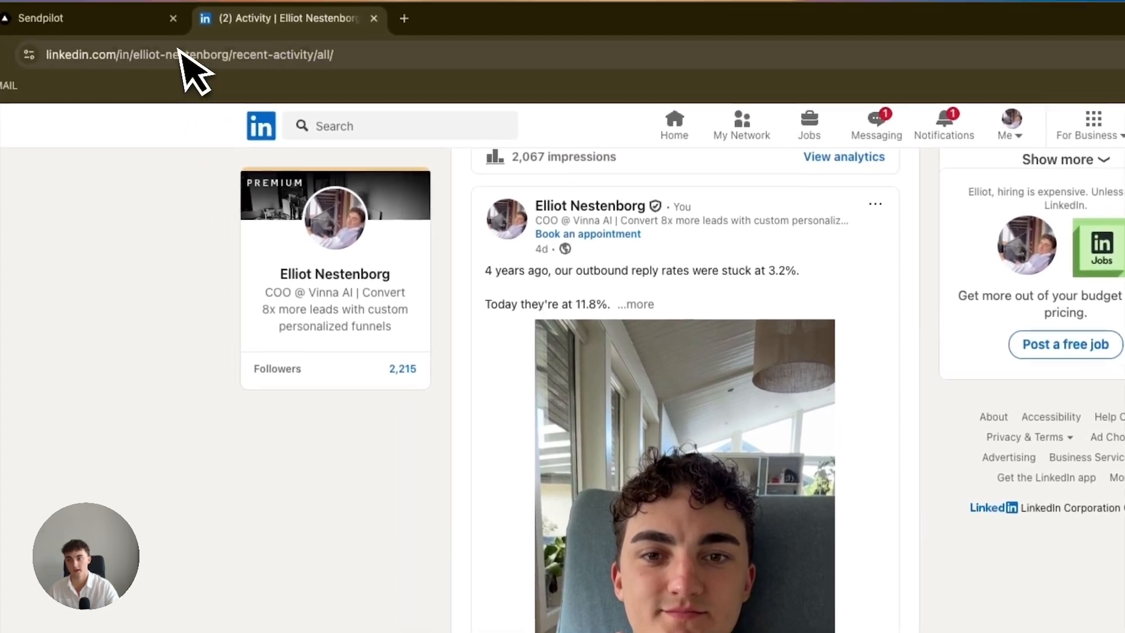
left_click(111, 23)
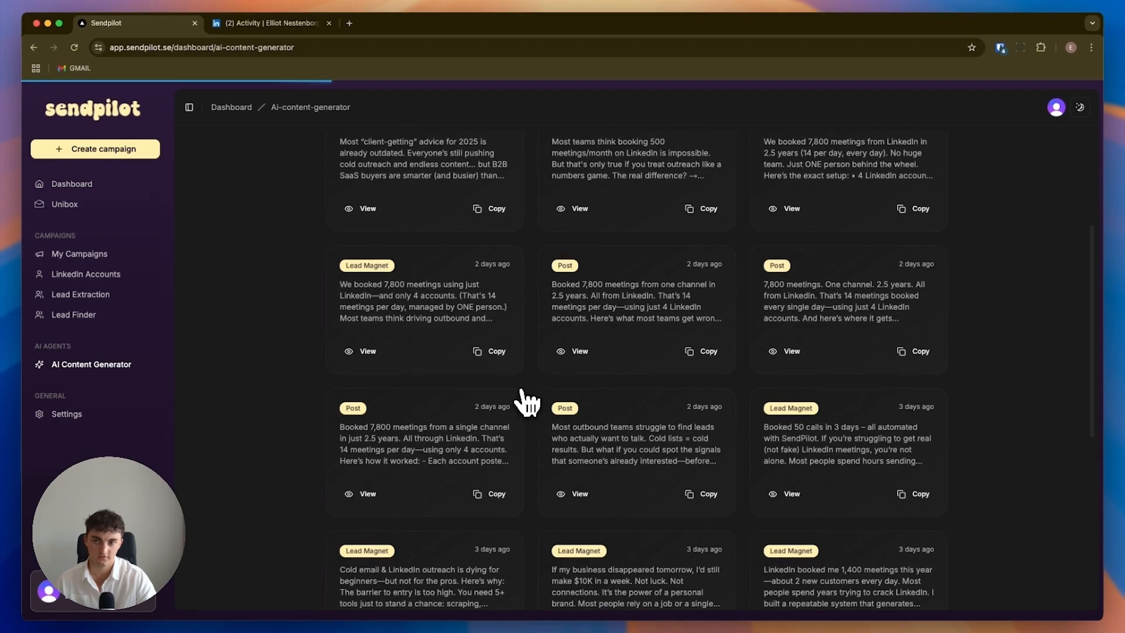
Set up a new lead extraction named "Test 123" with the copied post URL and a LinkedIn account.
left_click(1050, 155)
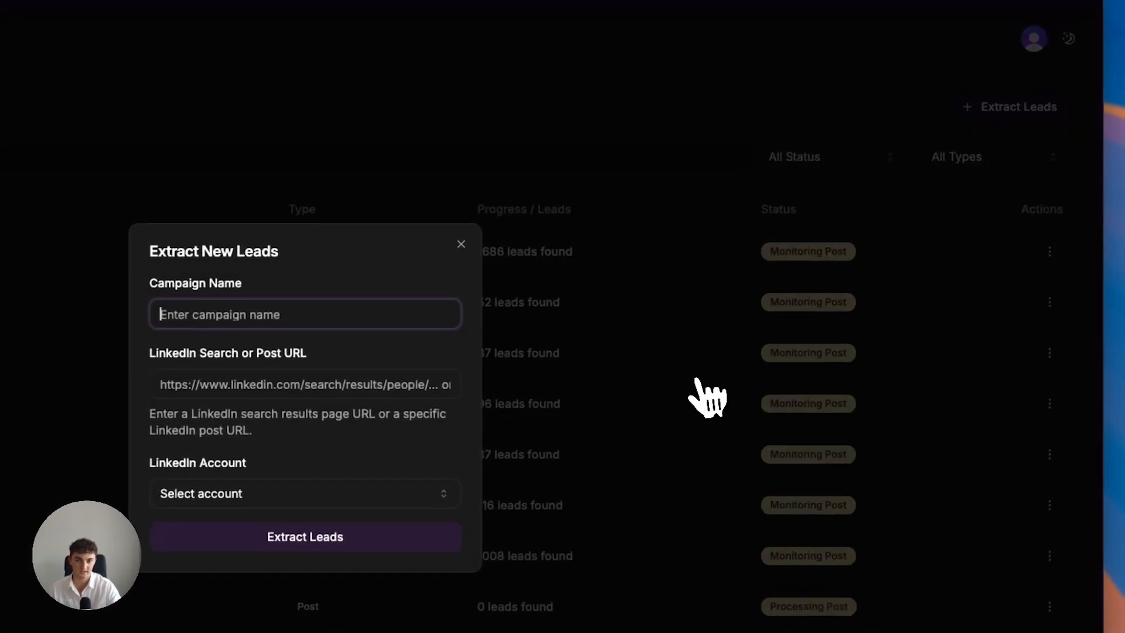
left_click(505, 223)
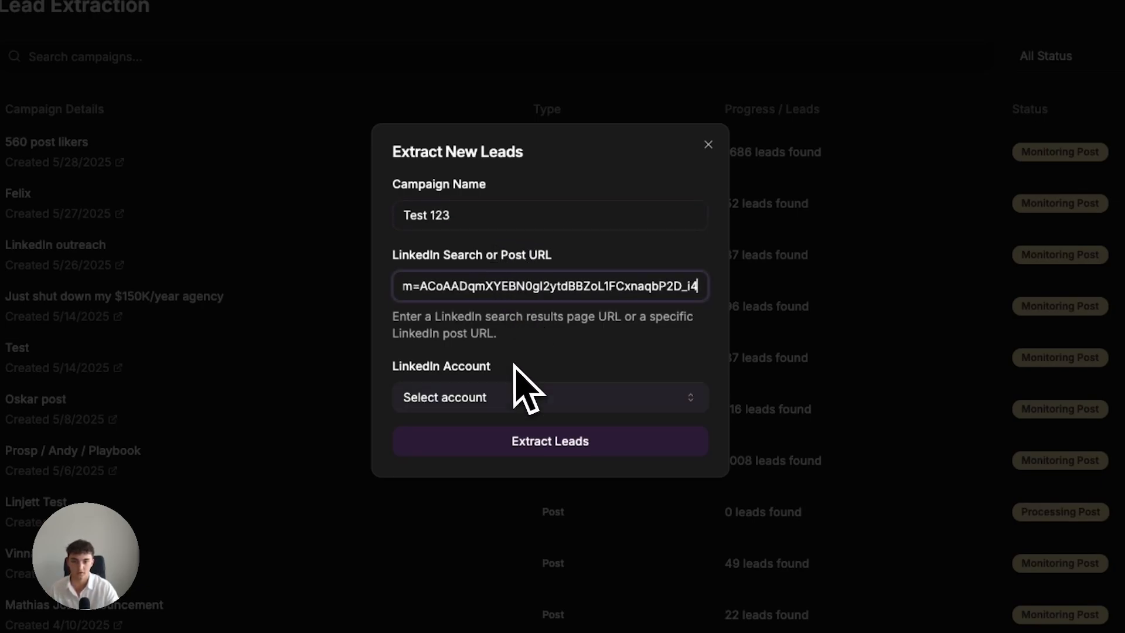
left_click(508, 397)
left_click(496, 436)
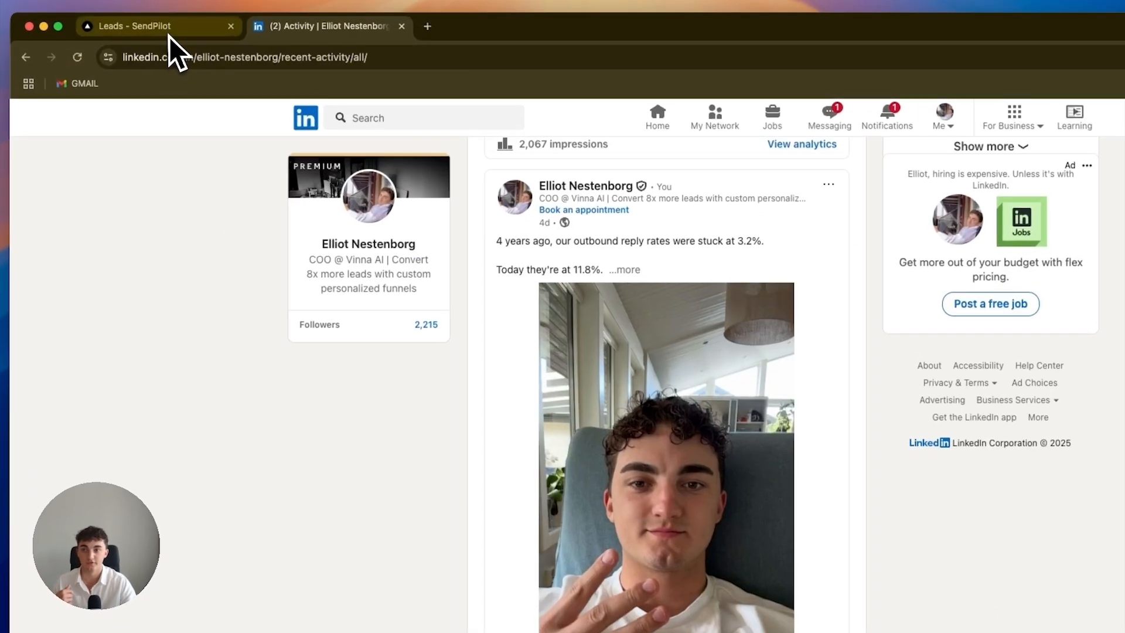
Return to Sendpilot, create a campaign with the leads extracted under Test 123 and continue to its sequence.
left_click(117, 23)
left_click(1085, 169)
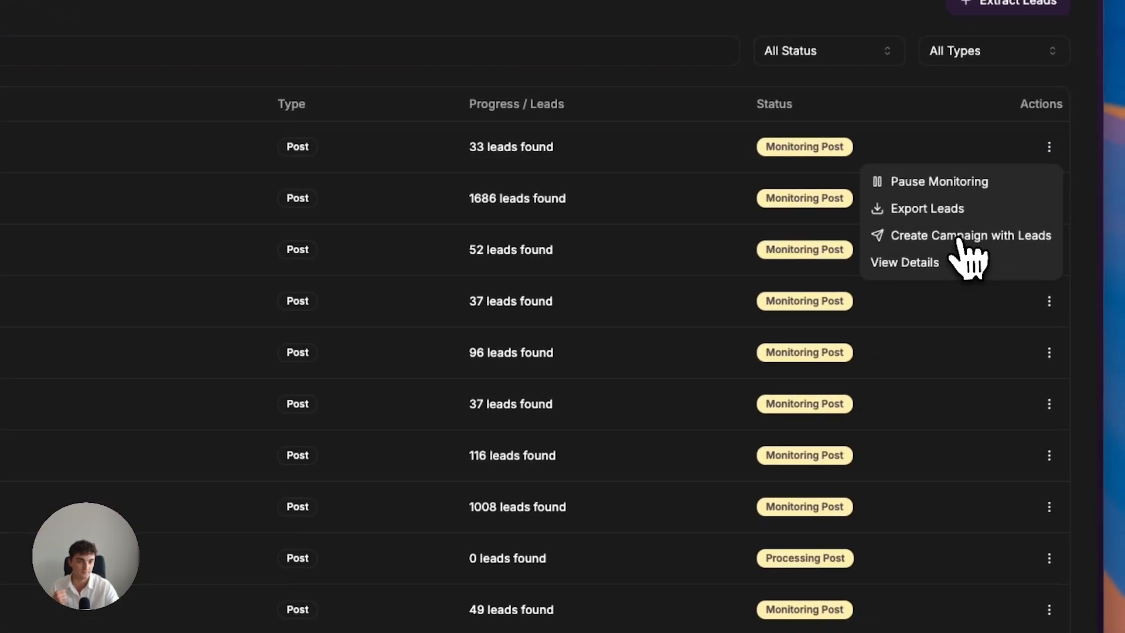
left_click(1004, 253)
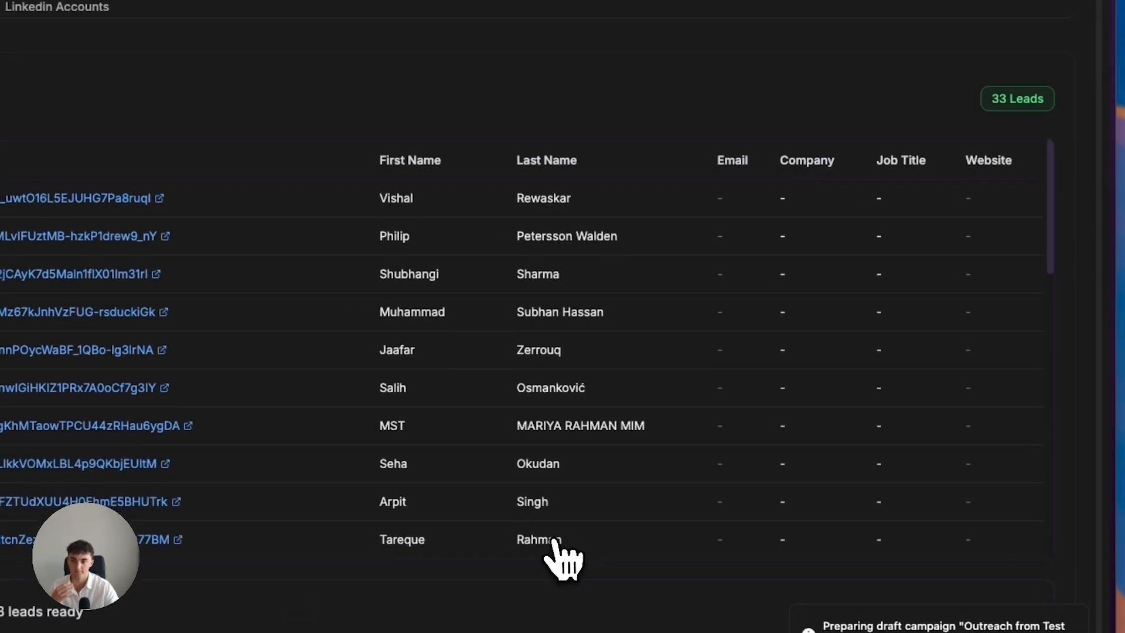
scroll(511, 376, "down", 5)
left_click(920, 564)
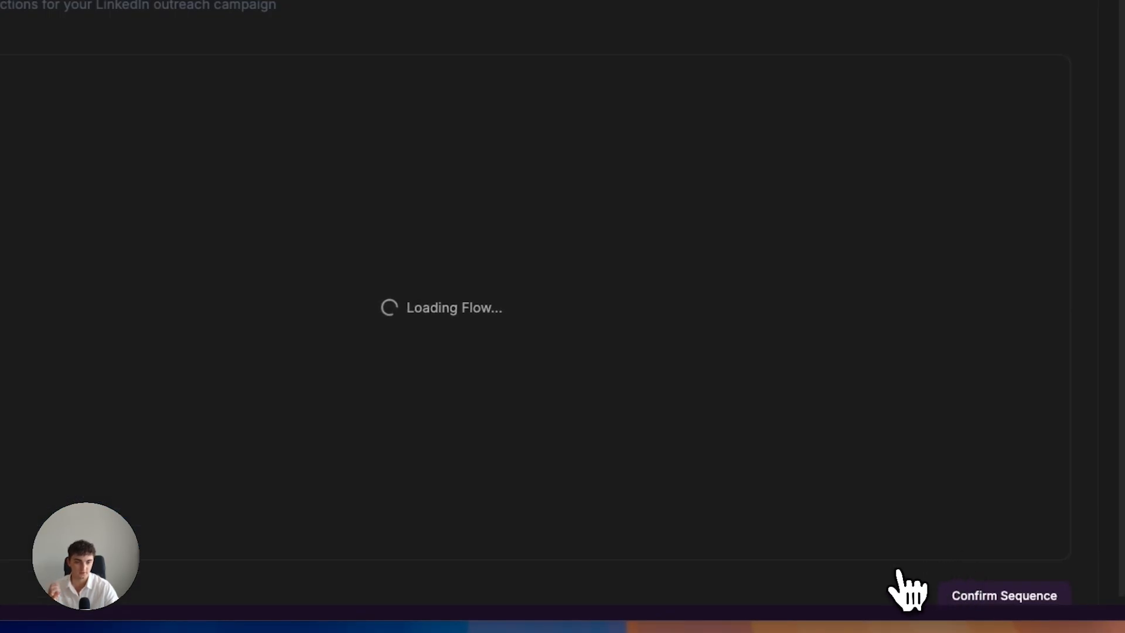
Add a "Condition: If Connected" action to the start of the campaign's sequence flow.
left_click_drag(740, 382, 731, 296)
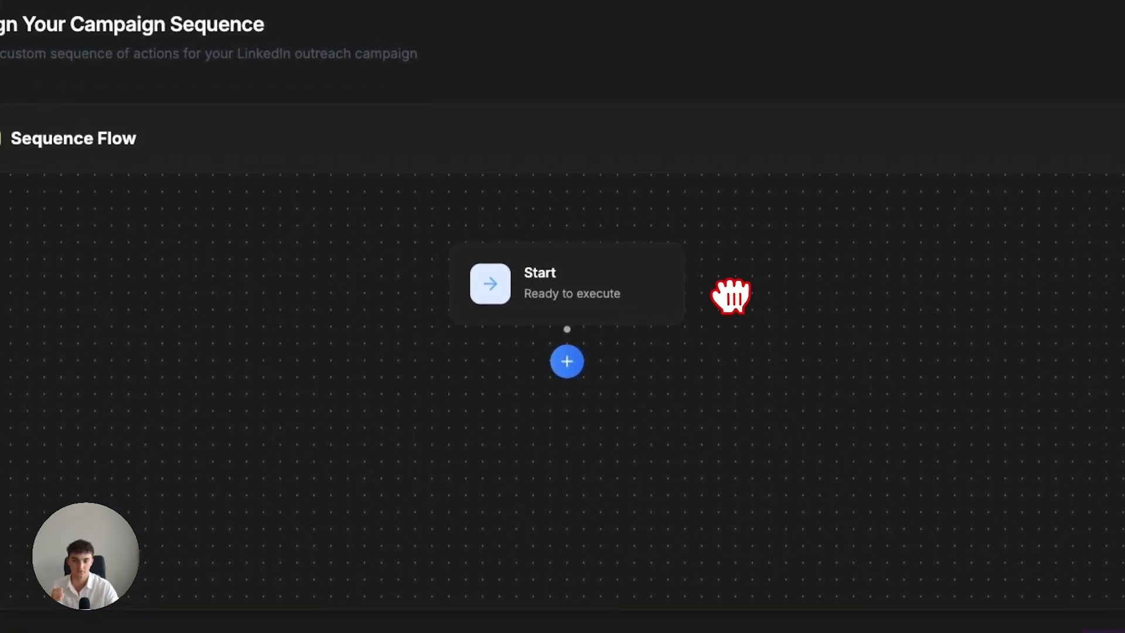
scroll(712, 388, "down", 2)
left_click_drag(652, 428, 592, 407)
left_click(543, 342)
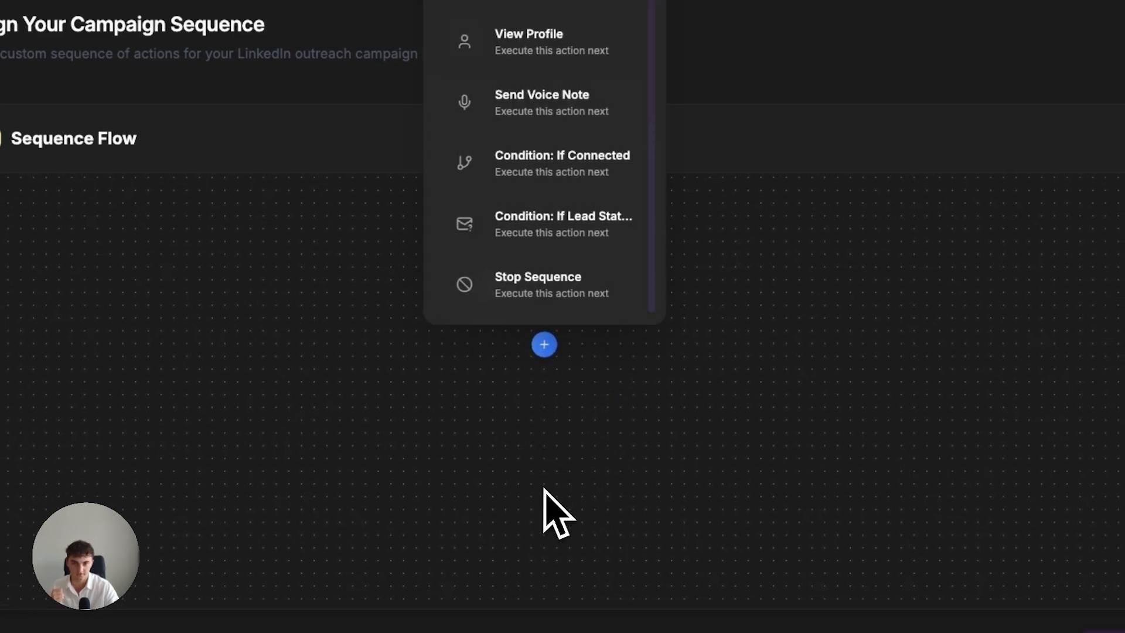
left_click(832, 378)
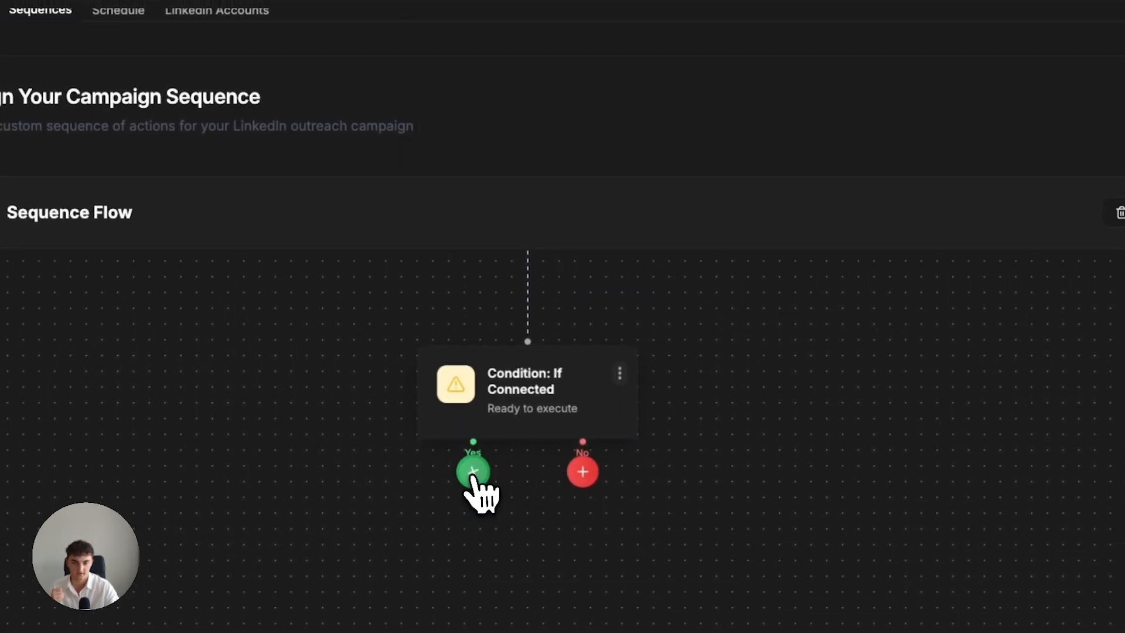
On the Yes branch, add Send Message "Hey {{firstName}}, thanks for liking my post. Was wondering, do you do any LI outreach?" with a 1 hour delay.
left_click(474, 473)
left_click(480, 42)
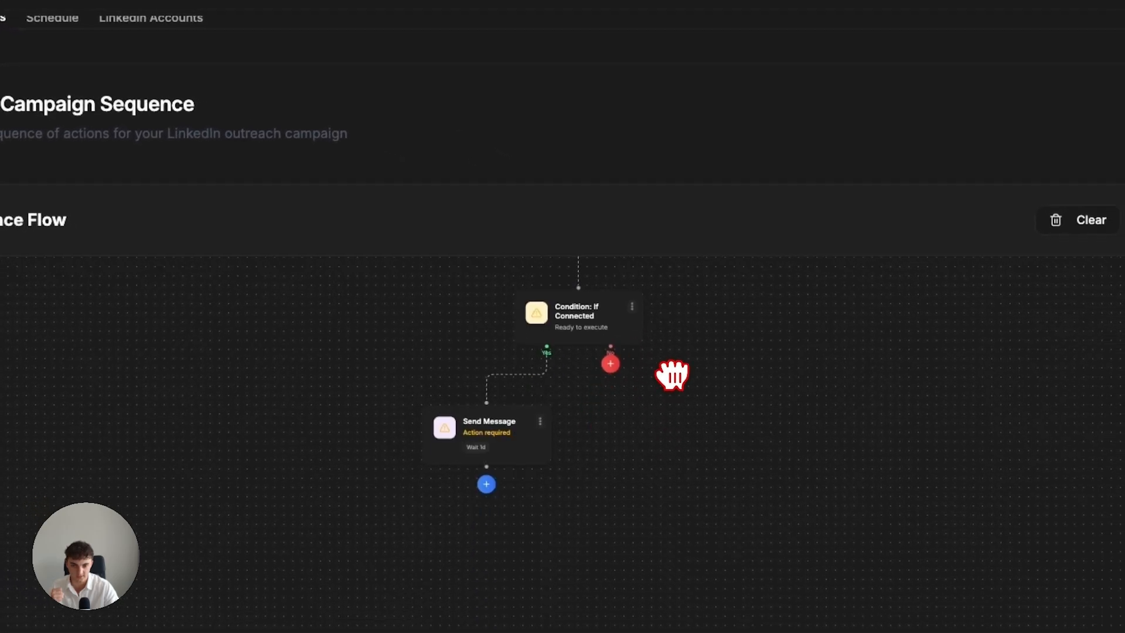
left_click(439, 416)
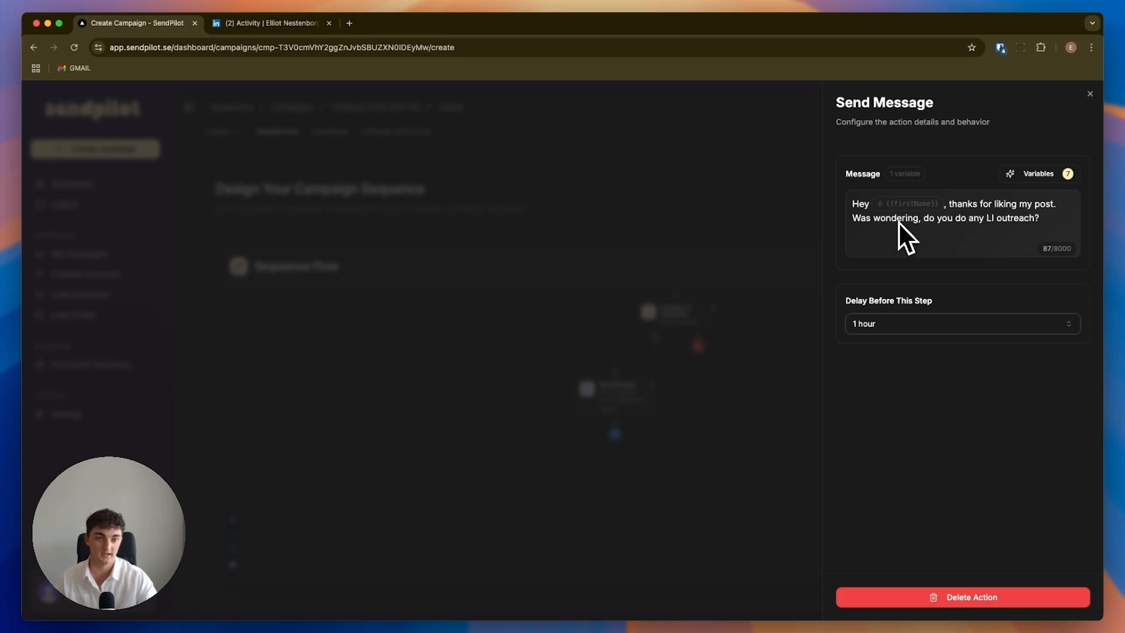
left_click(892, 324)
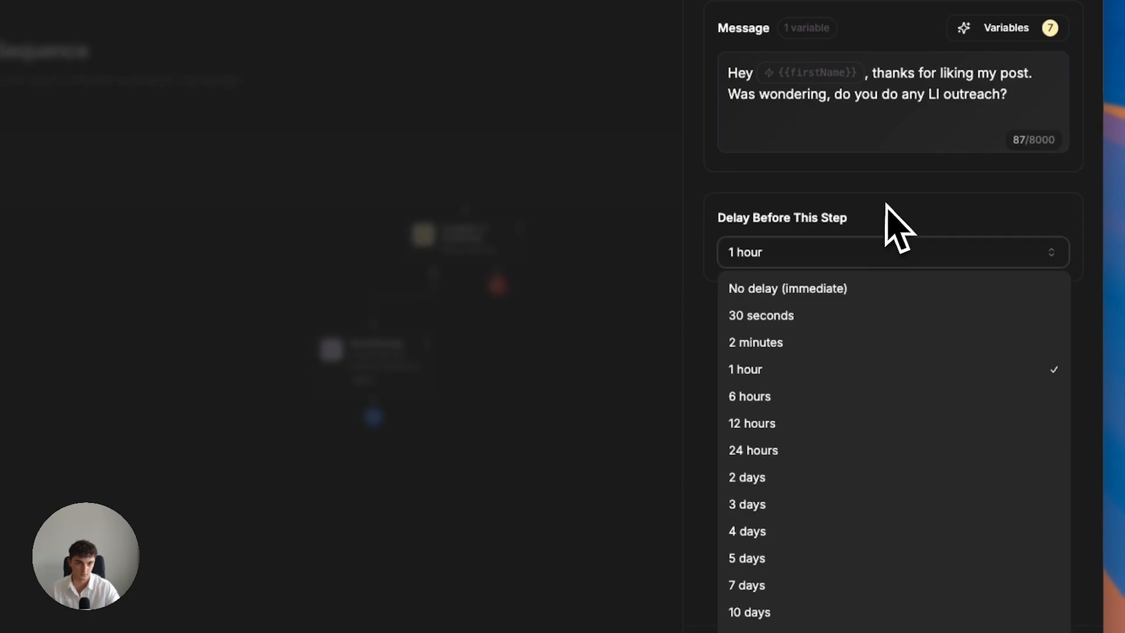
left_click(886, 207)
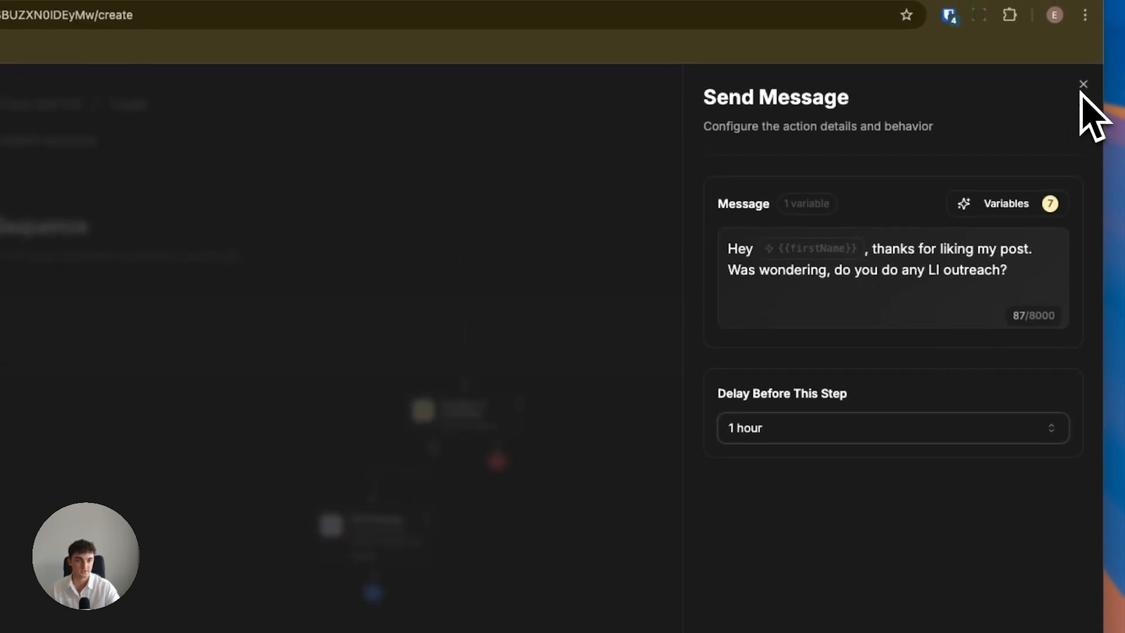
left_click(1083, 94)
Add a Send Connection Request action to the No branch of the If Connected condition.
left_click_drag(678, 444, 530, 448)
scroll(529, 344, "up", 5)
left_click_drag(547, 343, 530, 469)
left_click(505, 409)
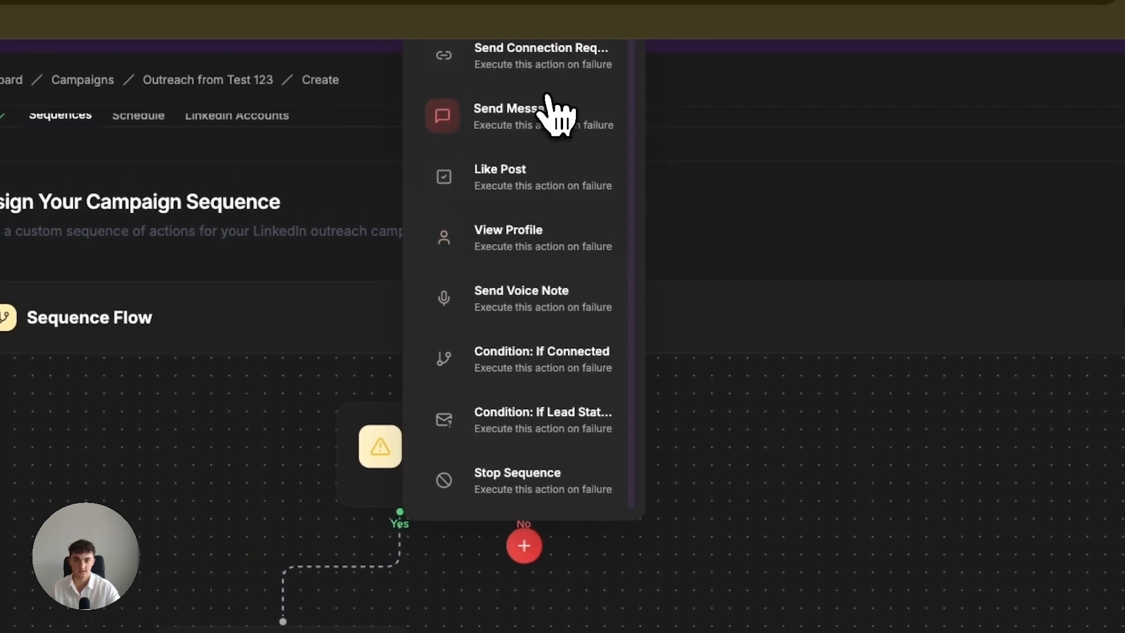
left_click(545, 82)
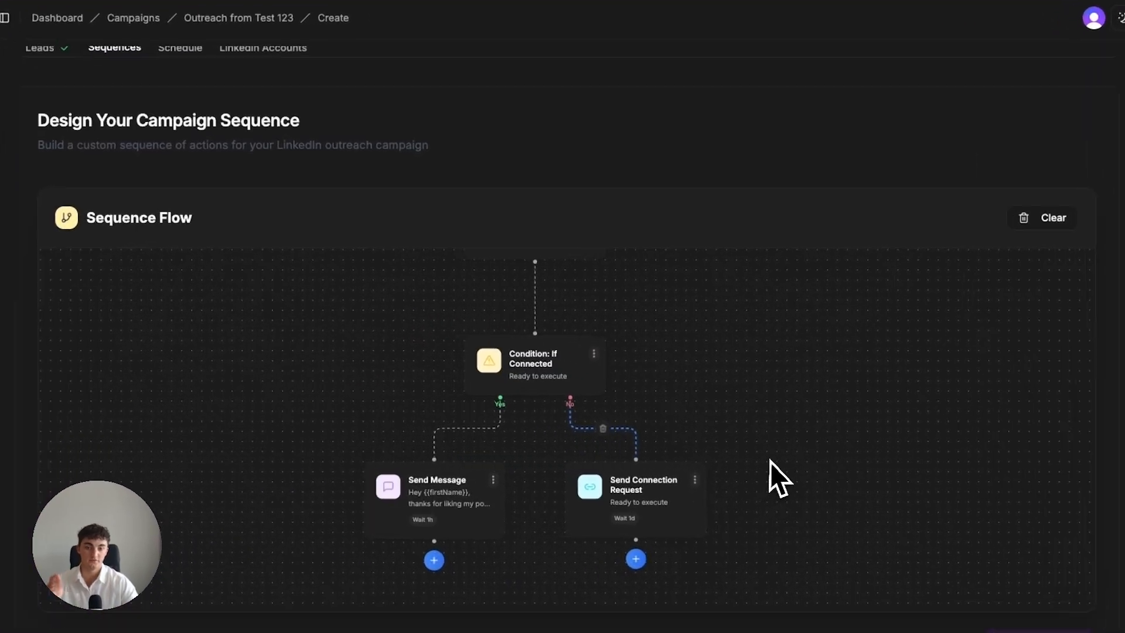
Add a "Condition: If Connected" after the connection request, with a Send Message action on its Yes branch.
scroll(652, 278, "down", 5)
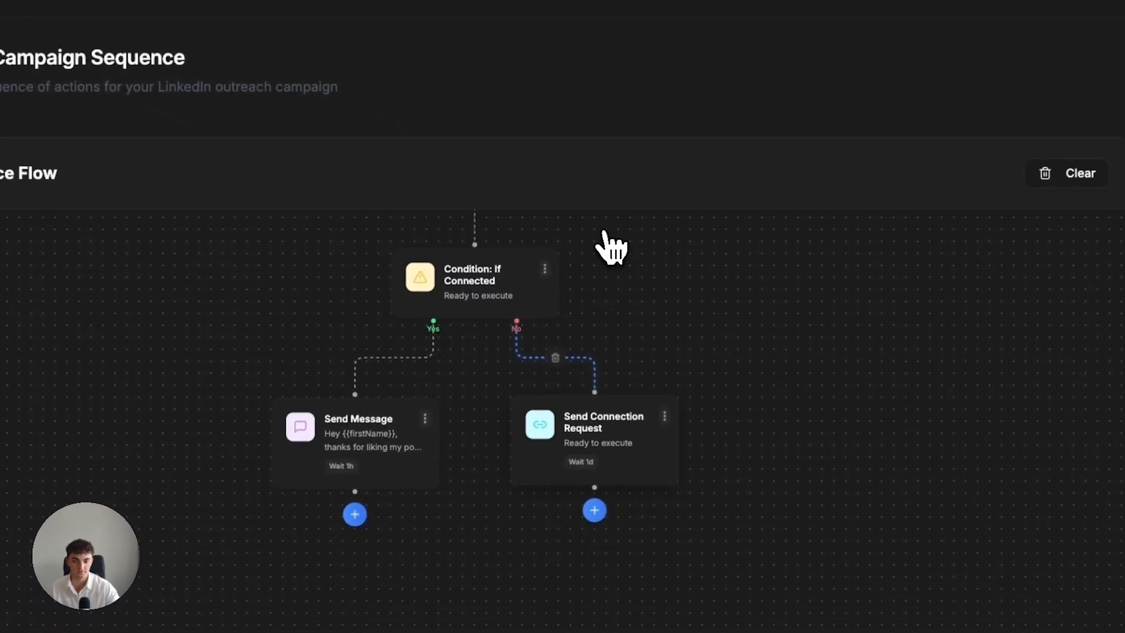
left_click(622, 340)
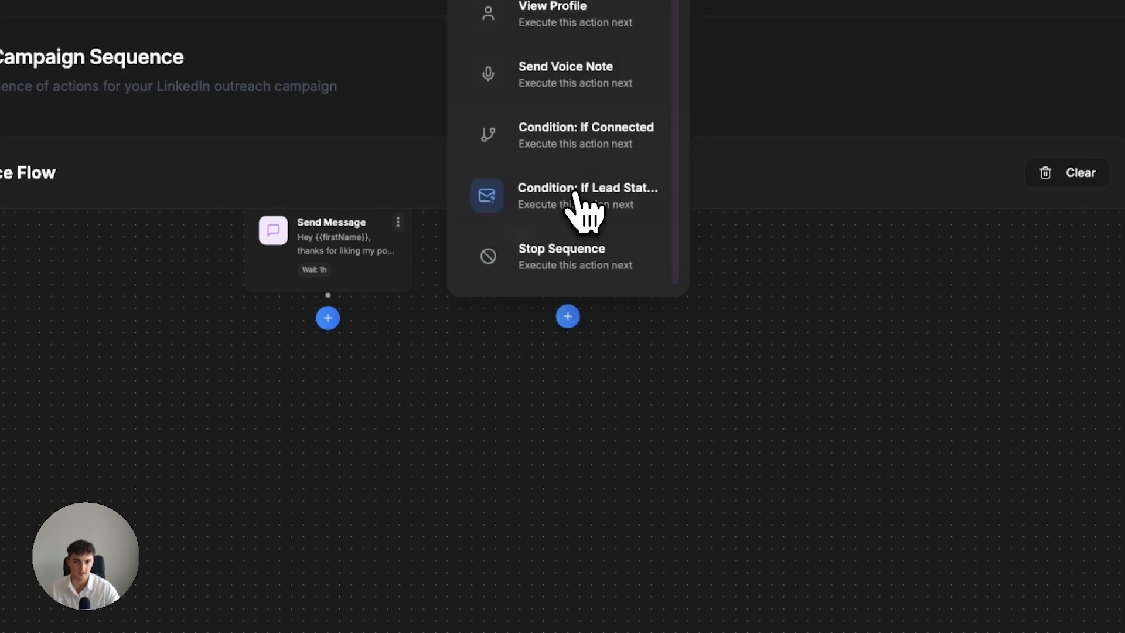
left_click(593, 151)
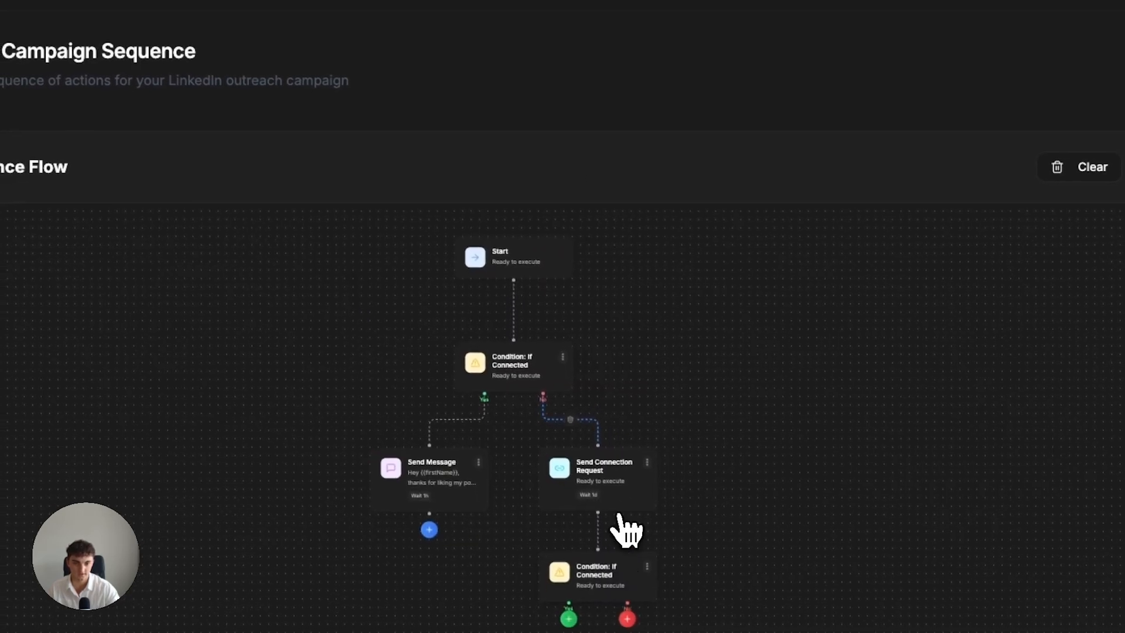
scroll(621, 563, "down", 5)
scroll(586, 413, "up", 3)
left_click(580, 417)
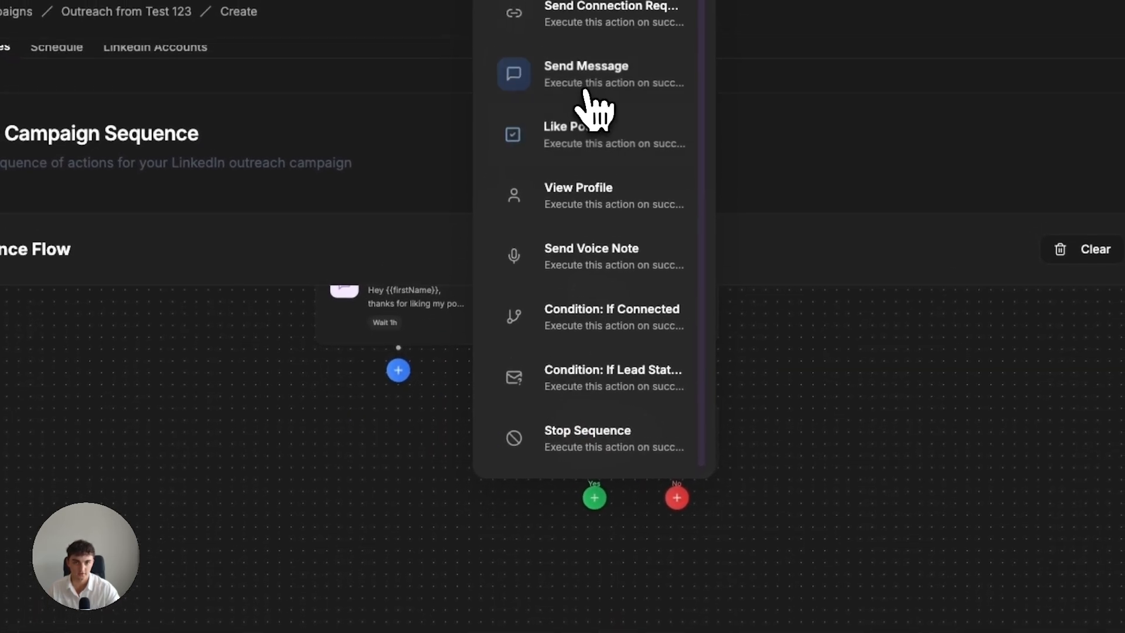
left_click(592, 96)
Copy the full message text from the first Send Message action's configuration.
left_click(438, 482)
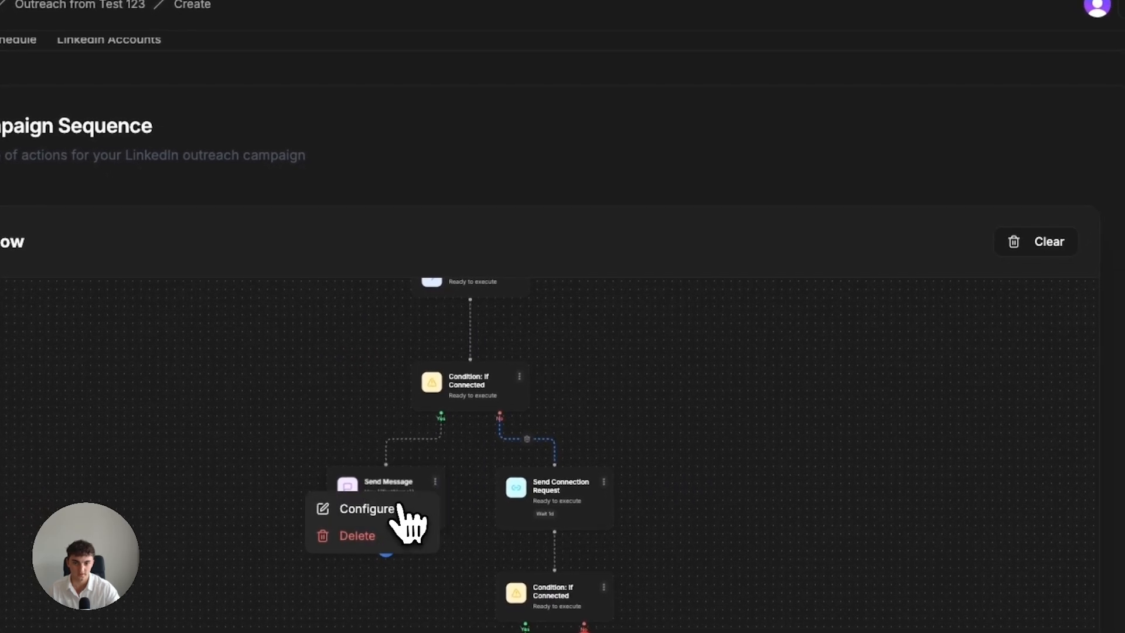
left_click(400, 509)
left_click_drag(978, 154, 916, 158)
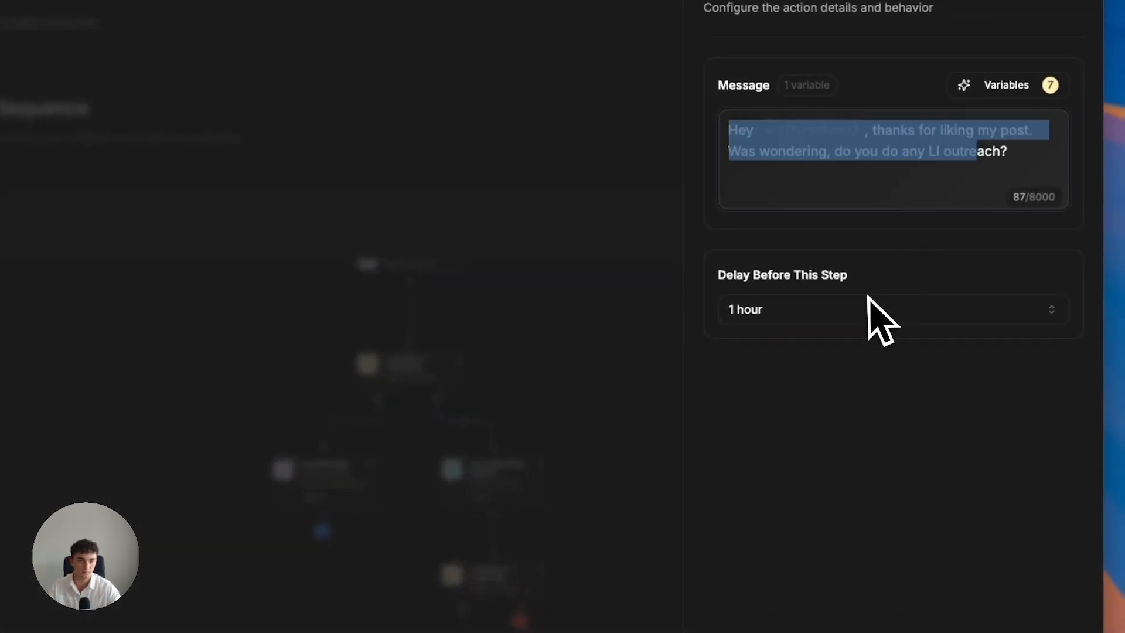
left_click(1003, 160)
triple_click(1004, 159)
left_click_drag(1008, 157, 739, 130)
left_click(485, 441)
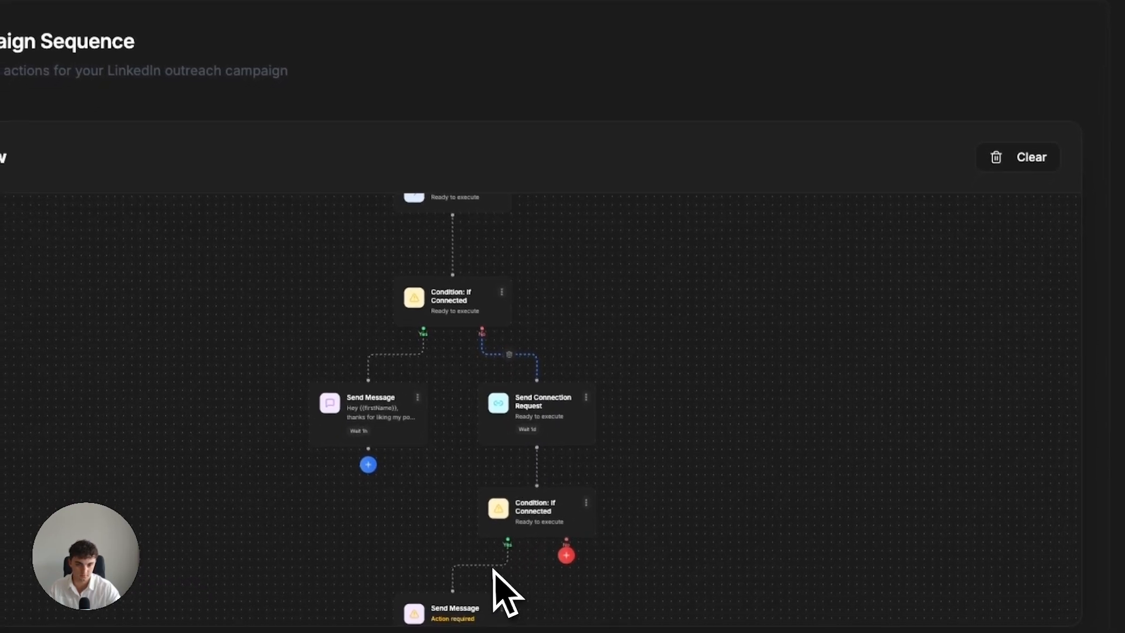
Paste the copied text into the second Send Message action and set its delay to 1 hour.
scroll(509, 451, "down", 5)
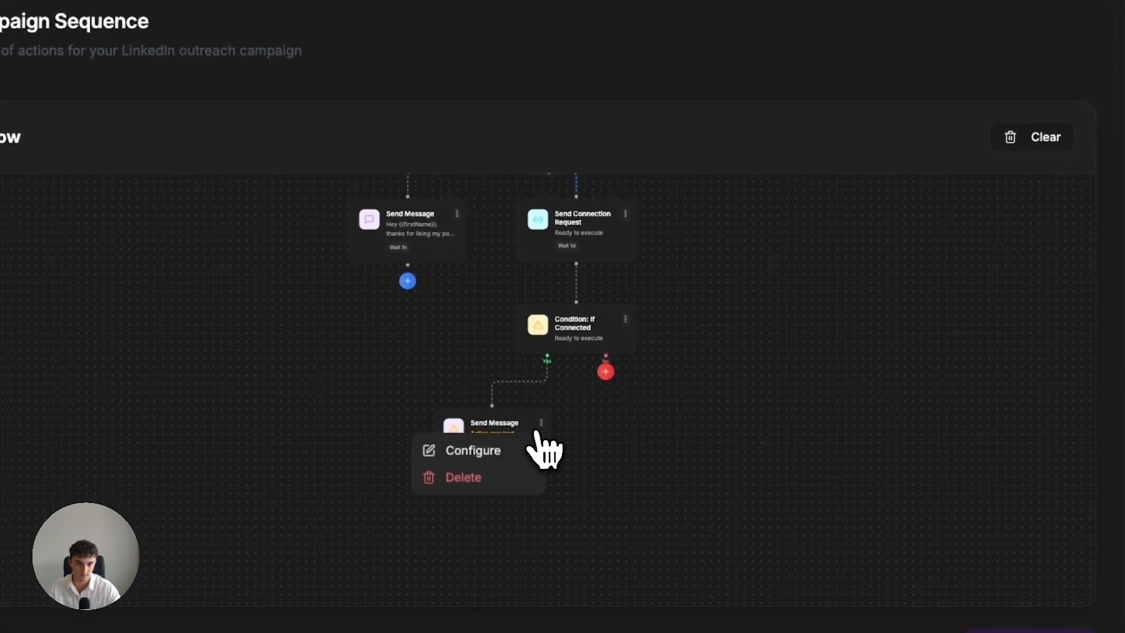
left_click(518, 452)
type("Hey {{firstName}}, thanks for liking my post. Was wondering, do you do any LI outreach?")
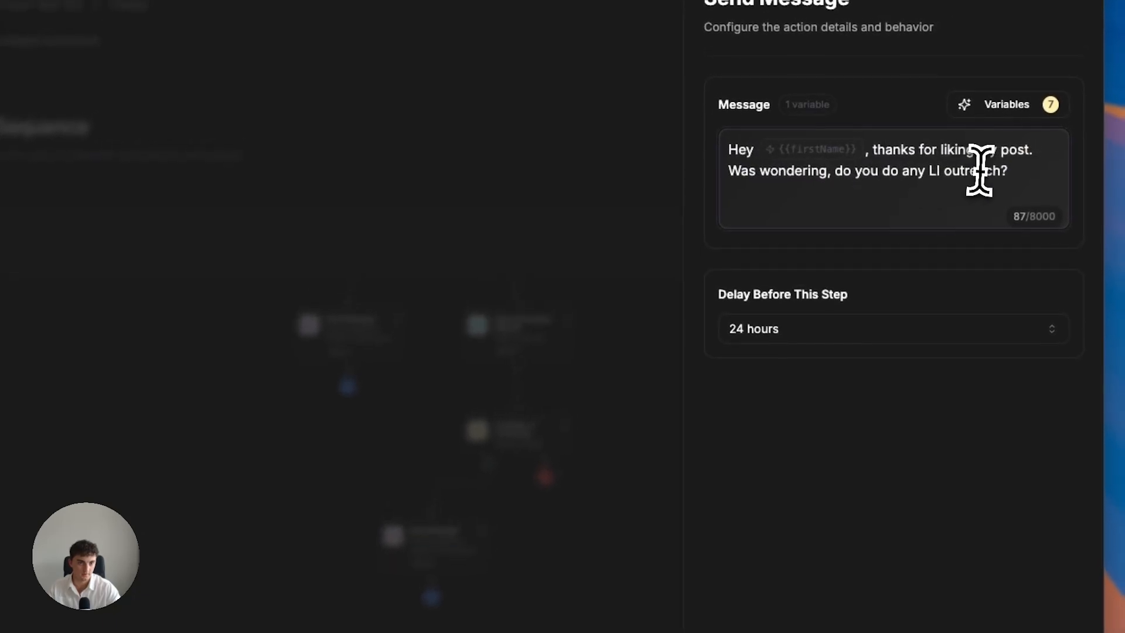
scroll(854, 389, "down", 4)
left_click(833, 206)
left_click(791, 283)
left_click(809, 191)
left_click(791, 308)
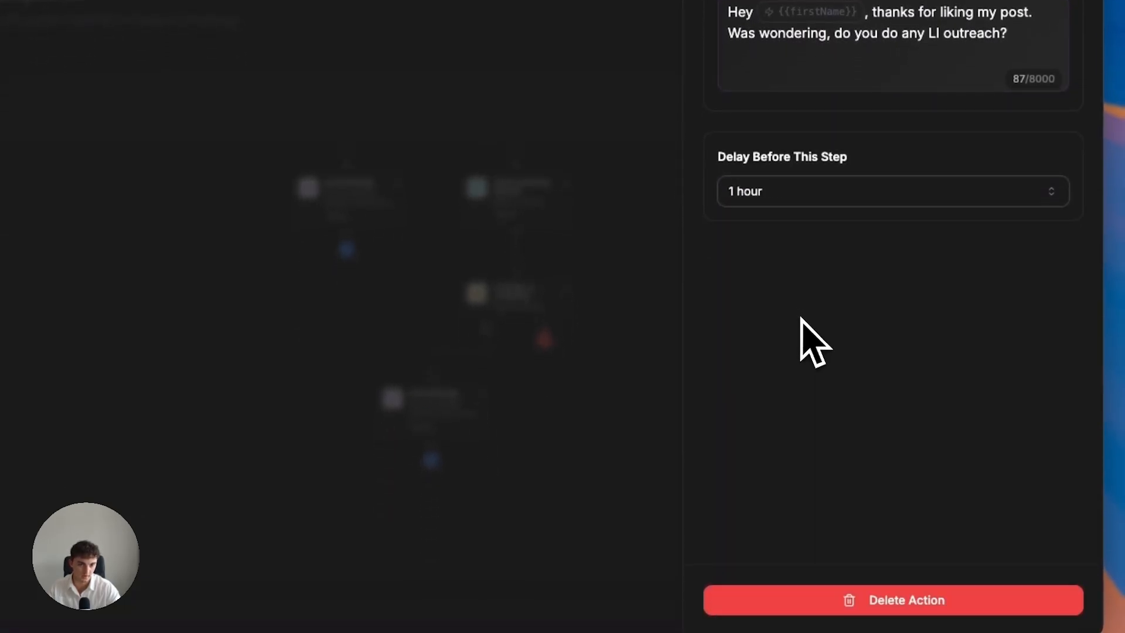
left_click(564, 107)
Add a Stop Sequence action to the No branch of the second If Connected condition.
left_click_drag(469, 282, 390, 235)
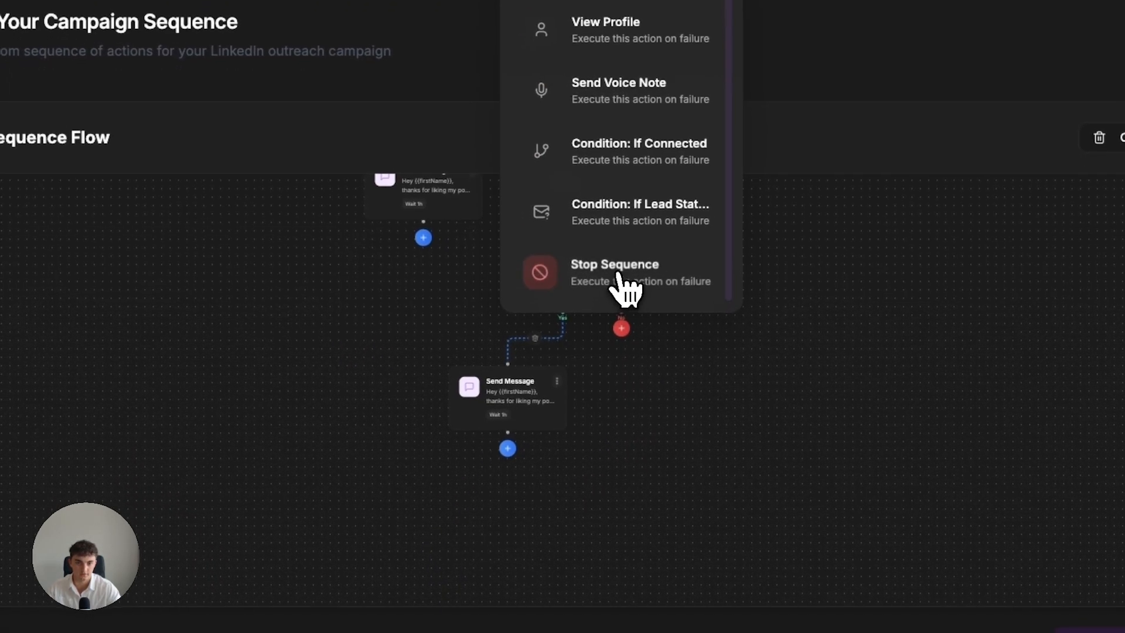
left_click(619, 275)
scroll(697, 425, "up", 3)
scroll(586, 365, "down", 3)
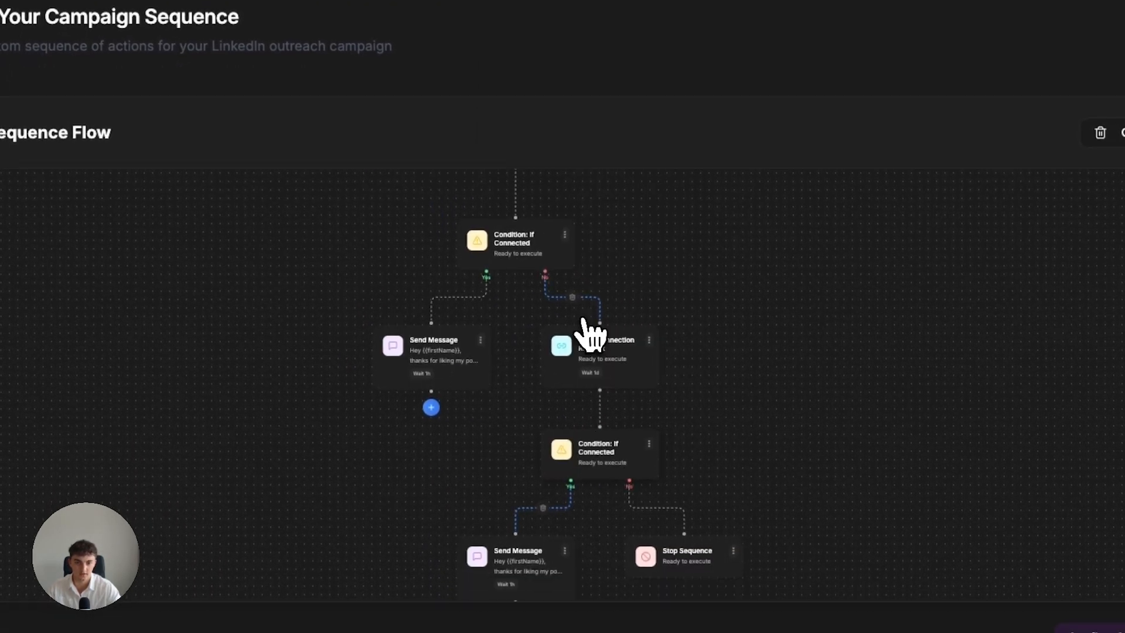
Review the sequence flow from the start through both branches down to the final actions.
scroll(621, 457, "up", 4)
scroll(528, 360, "up", 1)
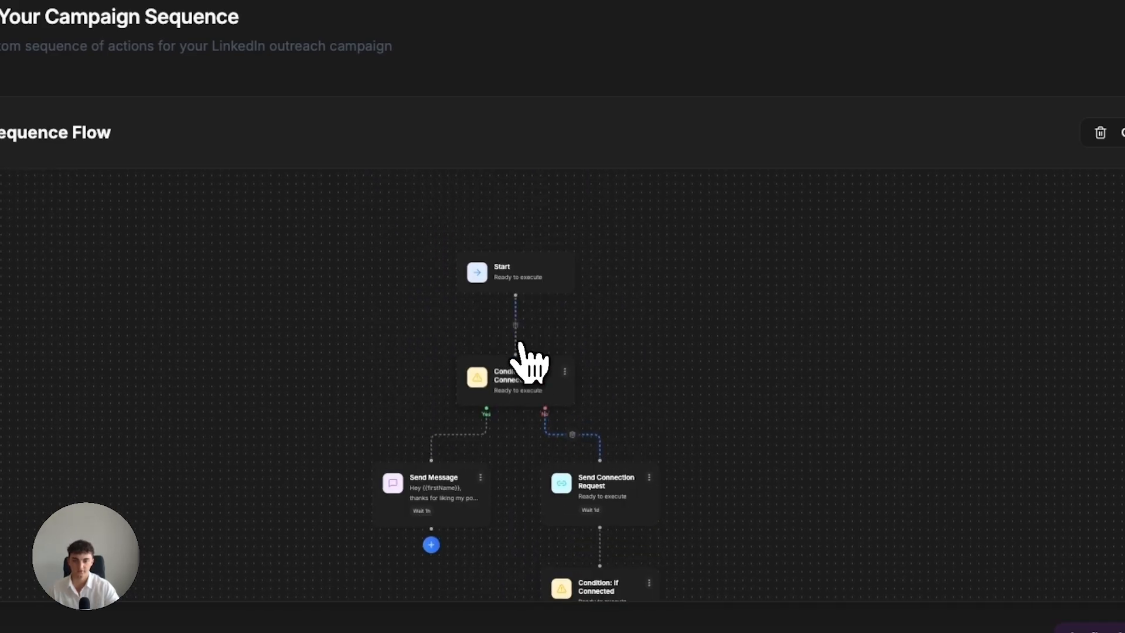
scroll(520, 271, "down", 3)
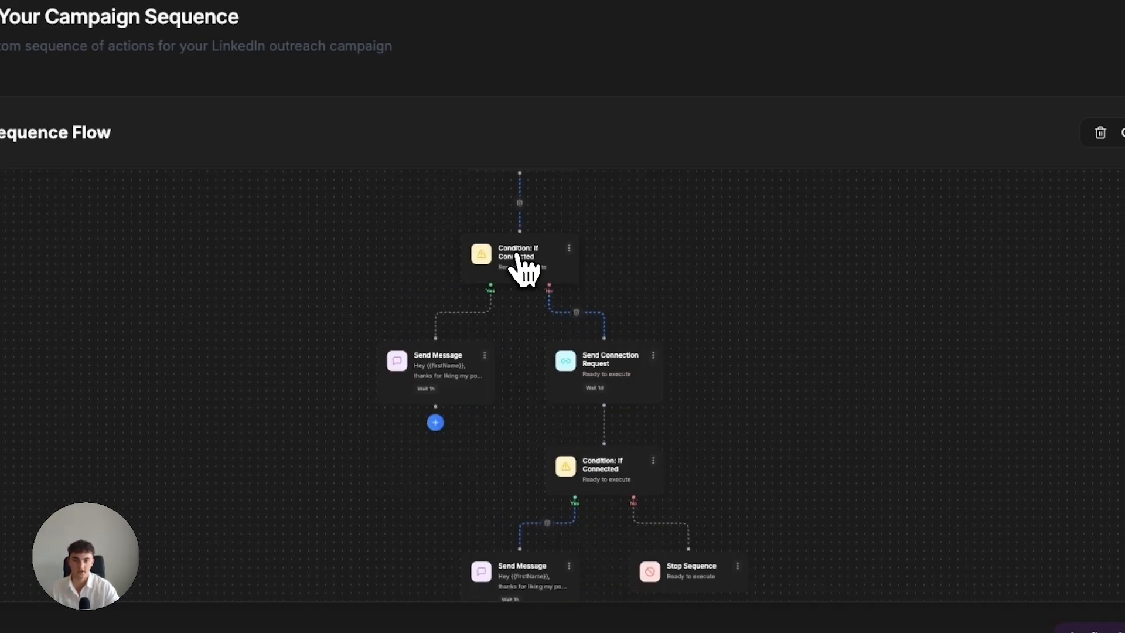
scroll(523, 264, "up", 1)
scroll(533, 276, "up", 1)
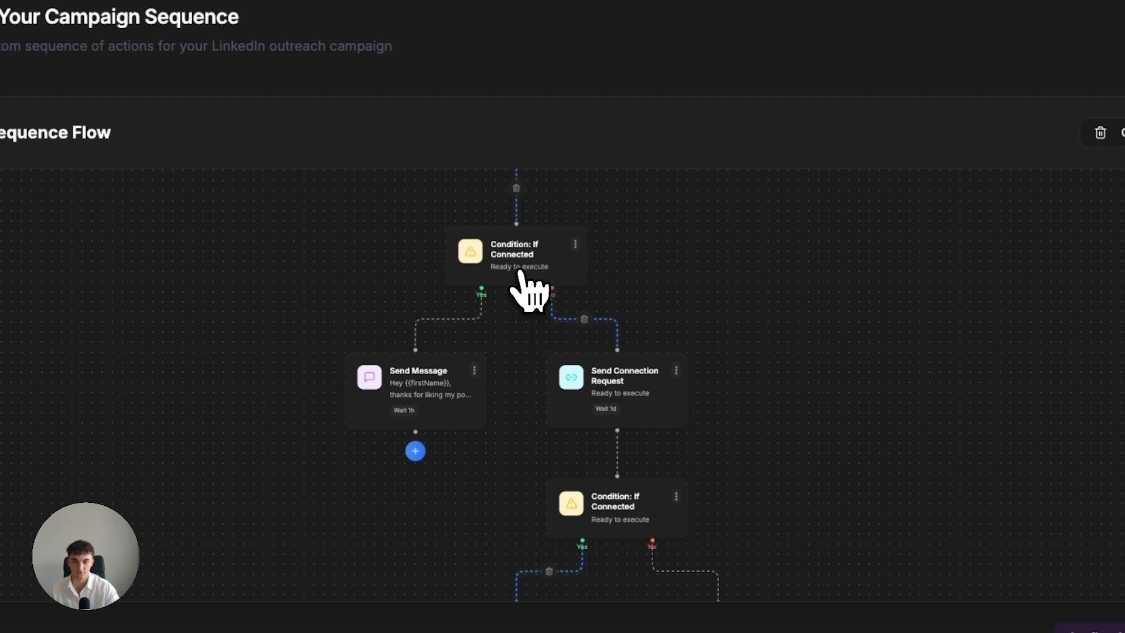
scroll(520, 271, "up", 3)
left_click_drag(638, 467, 511, 313)
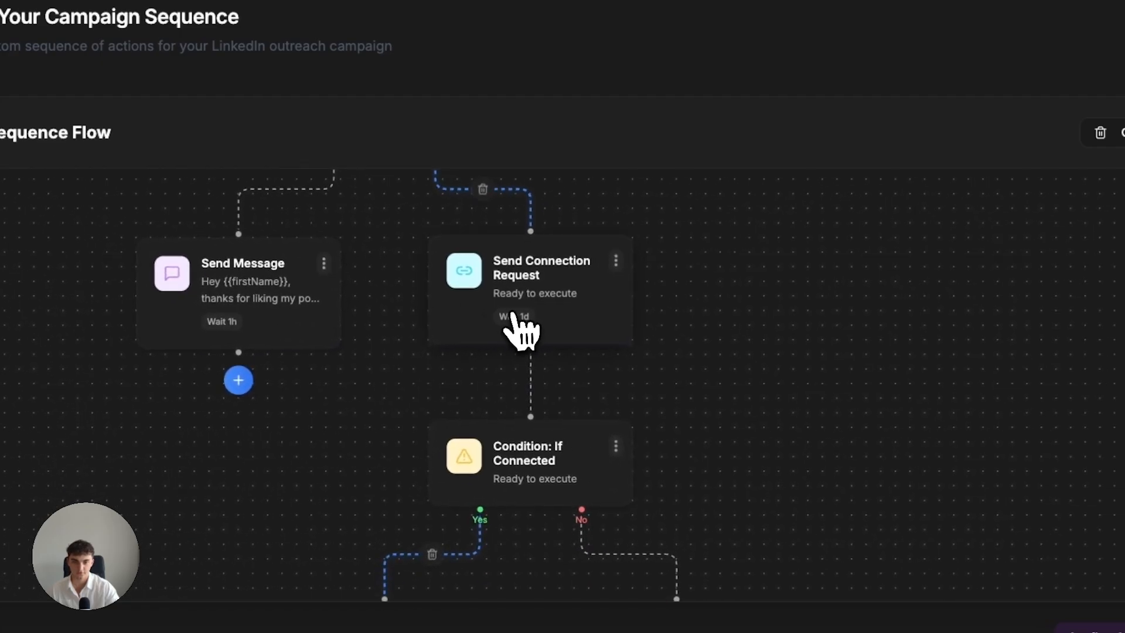
scroll(535, 327, "down", 5)
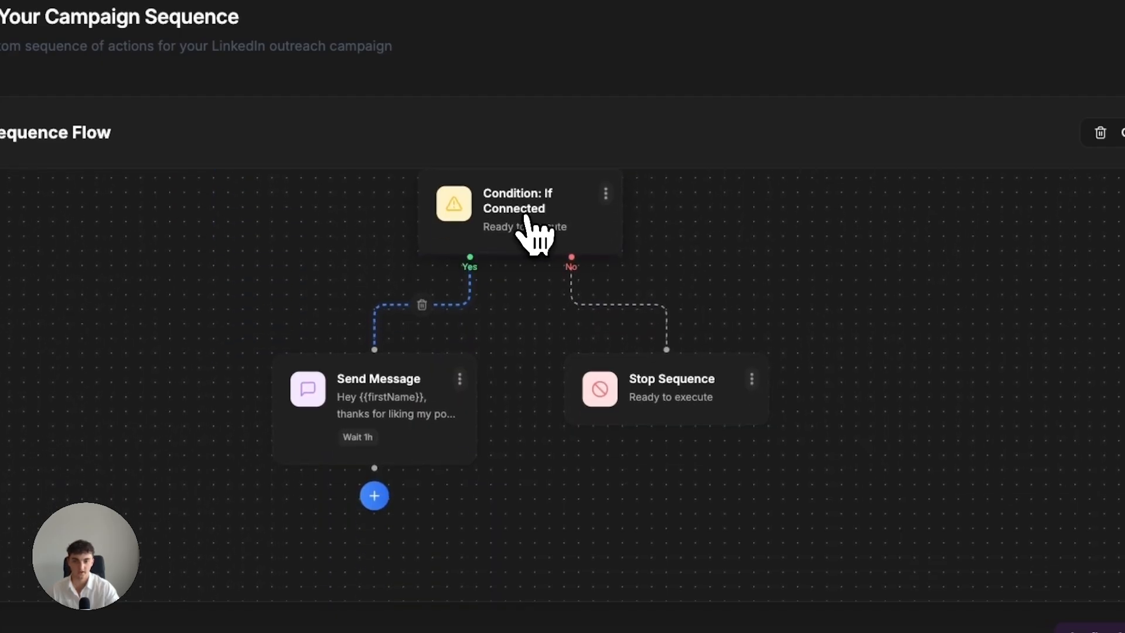
Set the delay before the second If Connected condition to 24 hours.
left_click(582, 227)
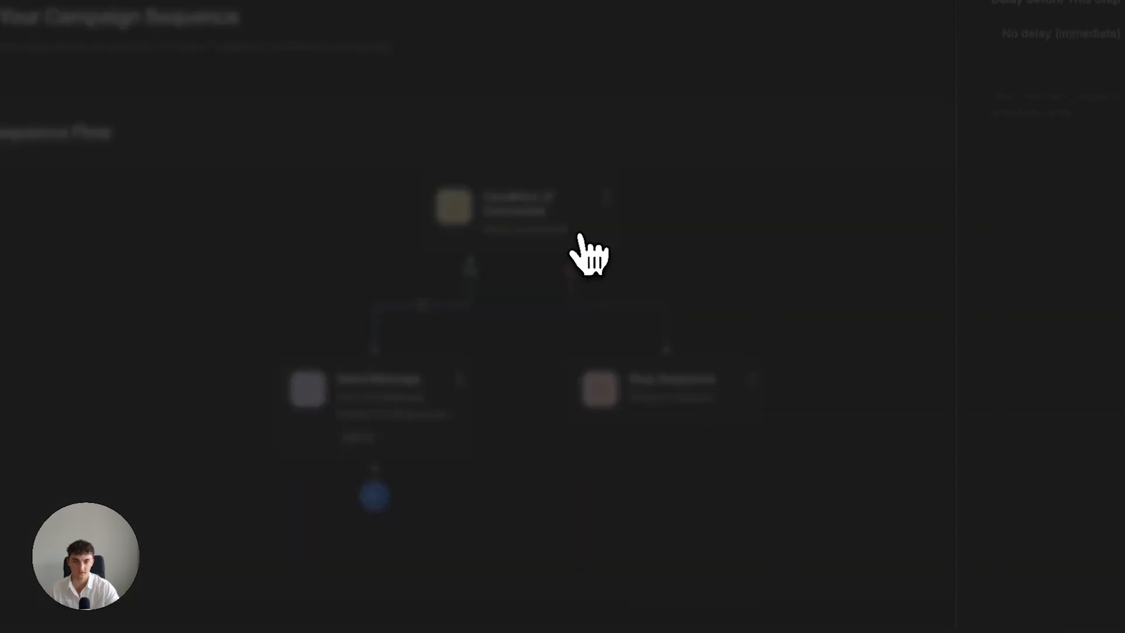
left_click(1028, 27)
left_click(917, 222)
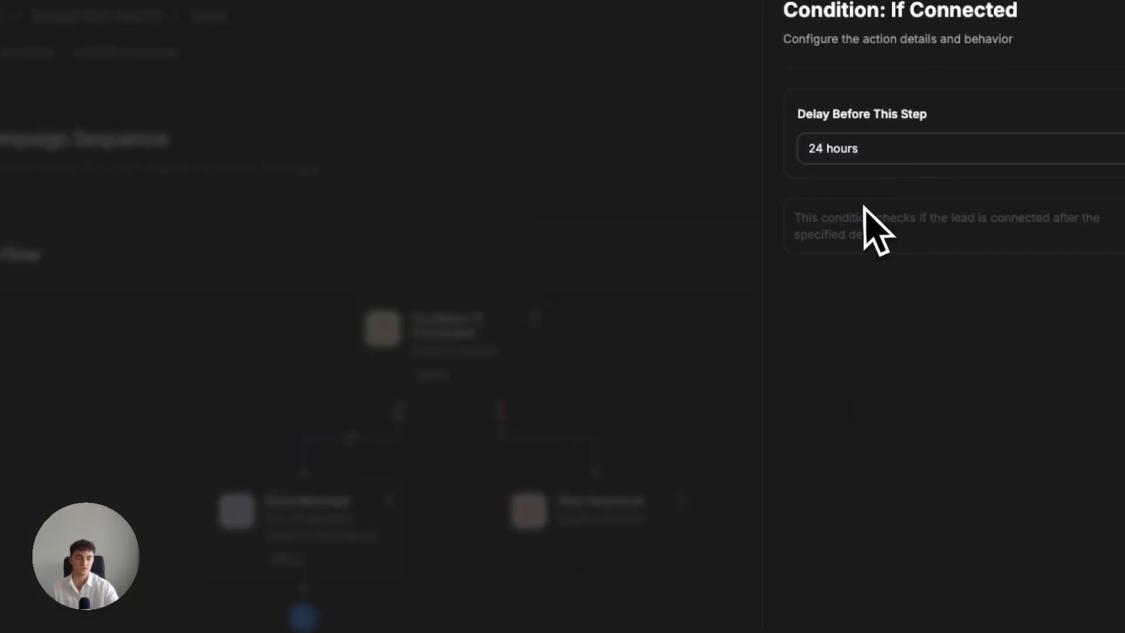
left_click(594, 343)
Look over the whole sequence flow once more and confirm the sequence to continue to the schedule.
left_click_drag(456, 334, 440, 374)
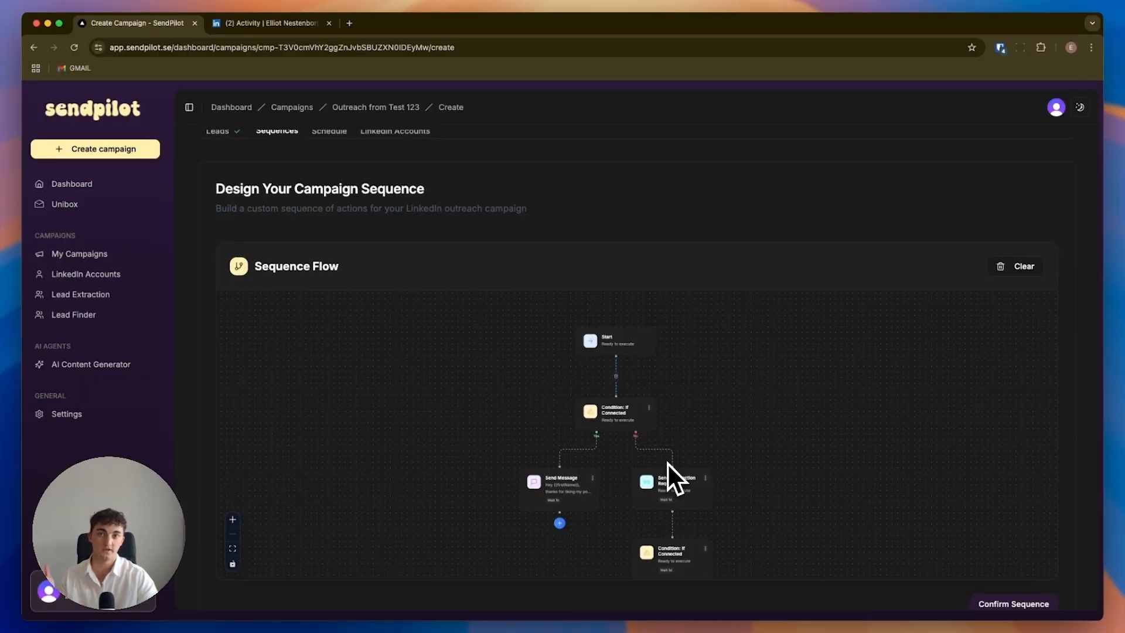
left_click_drag(618, 416, 604, 368)
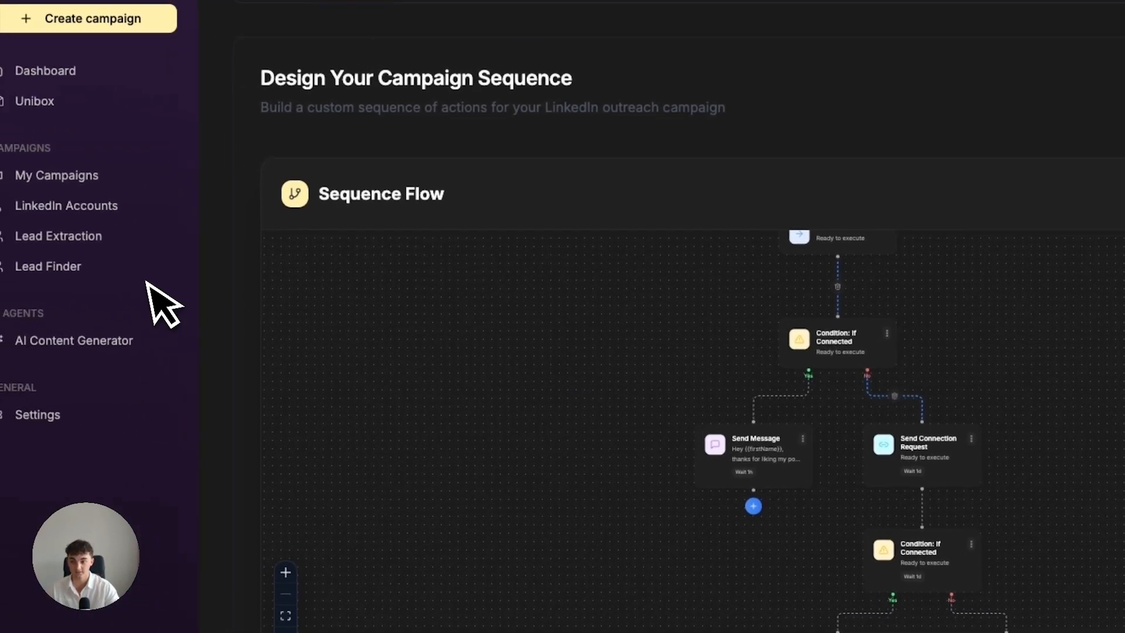
left_click_drag(698, 318, 757, 341)
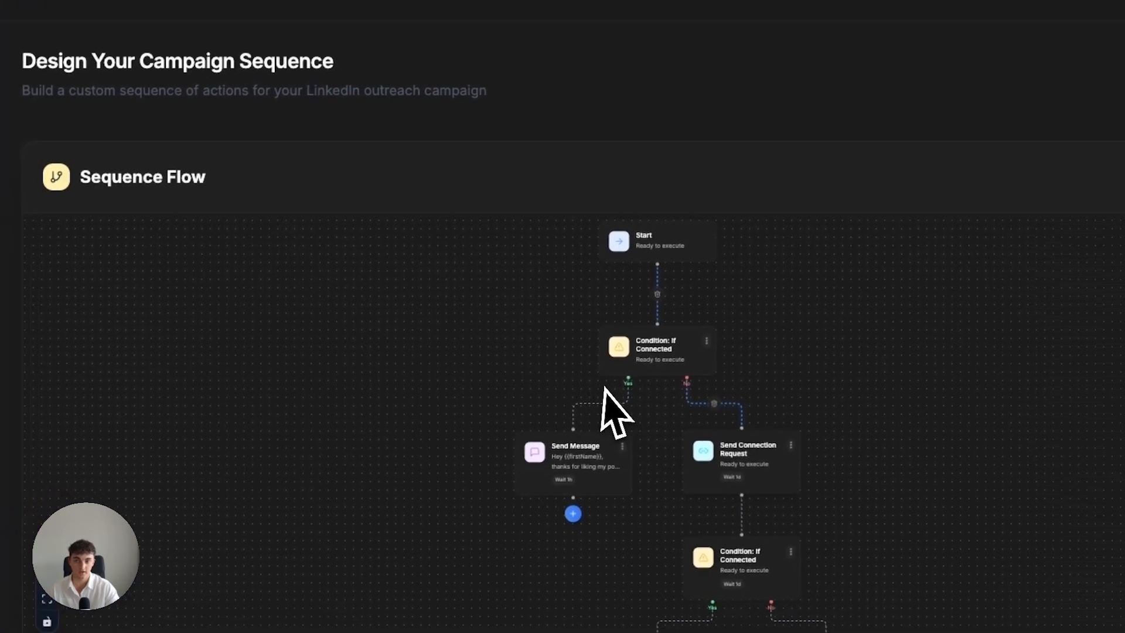
left_click_drag(732, 351, 701, 276)
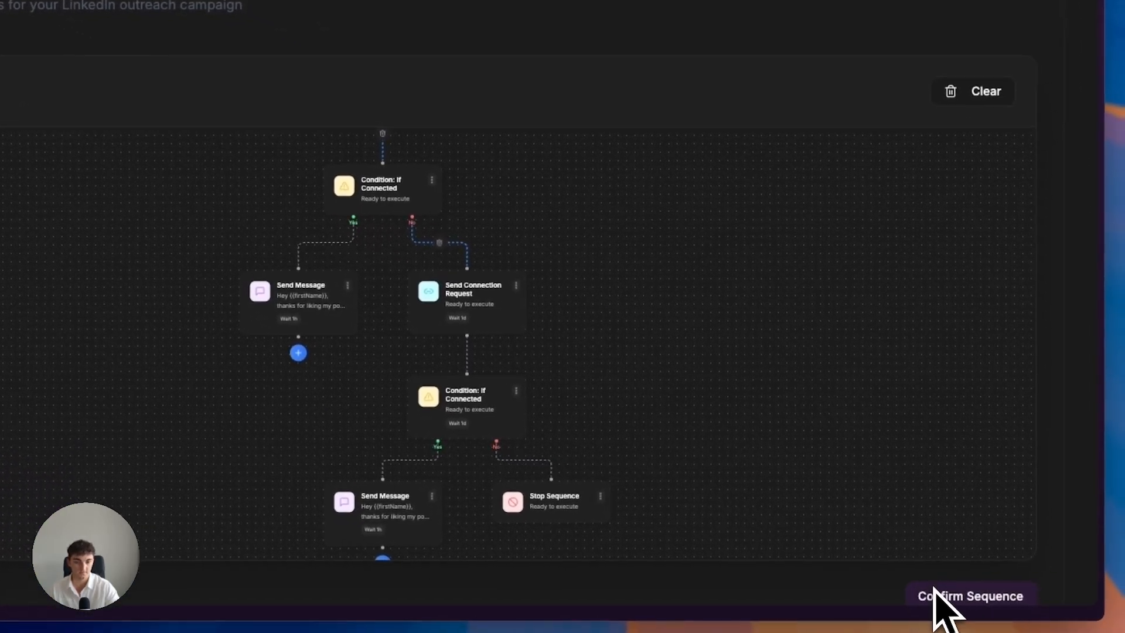
left_click_drag(501, 405, 516, 364)
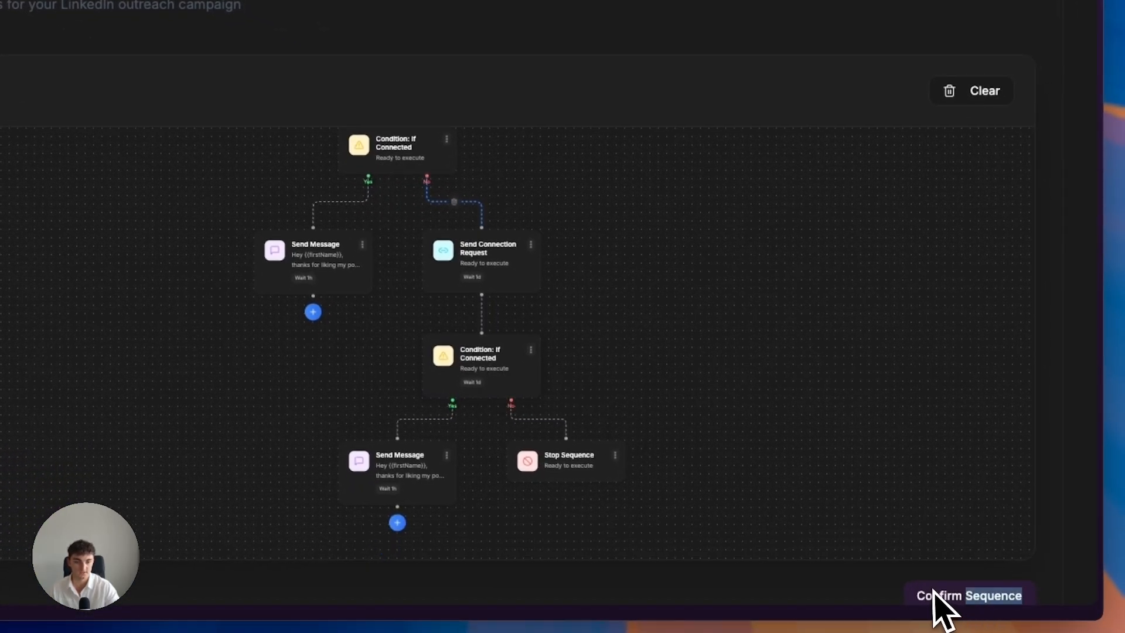
left_click(935, 593)
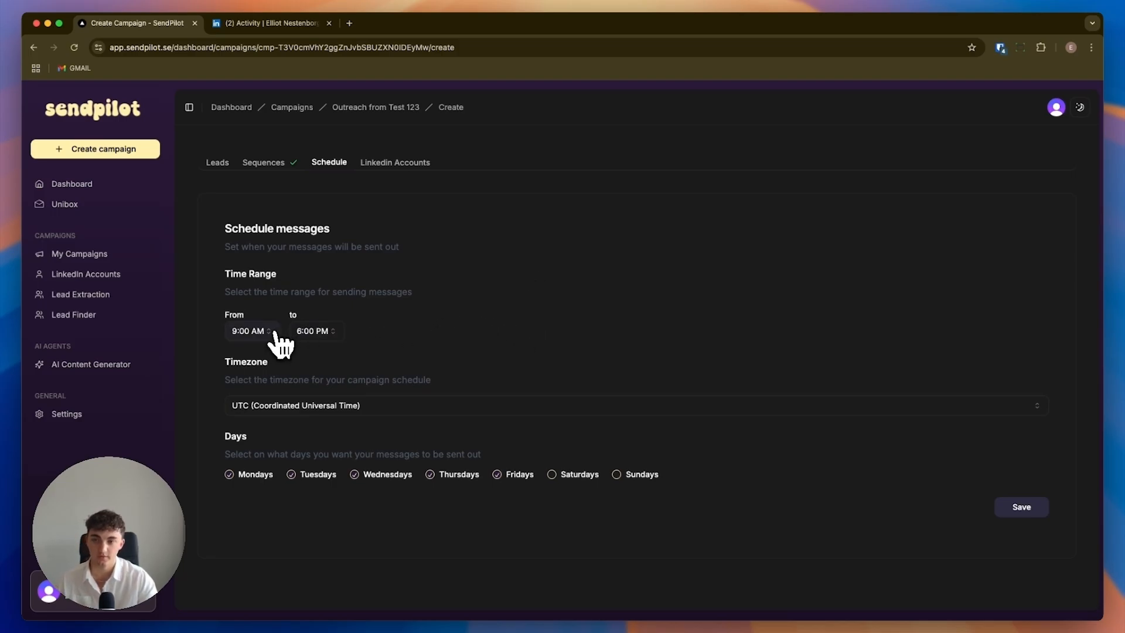
Set the message sending time range from 9:30 AM to 3:45 PM.
left_click(264, 331)
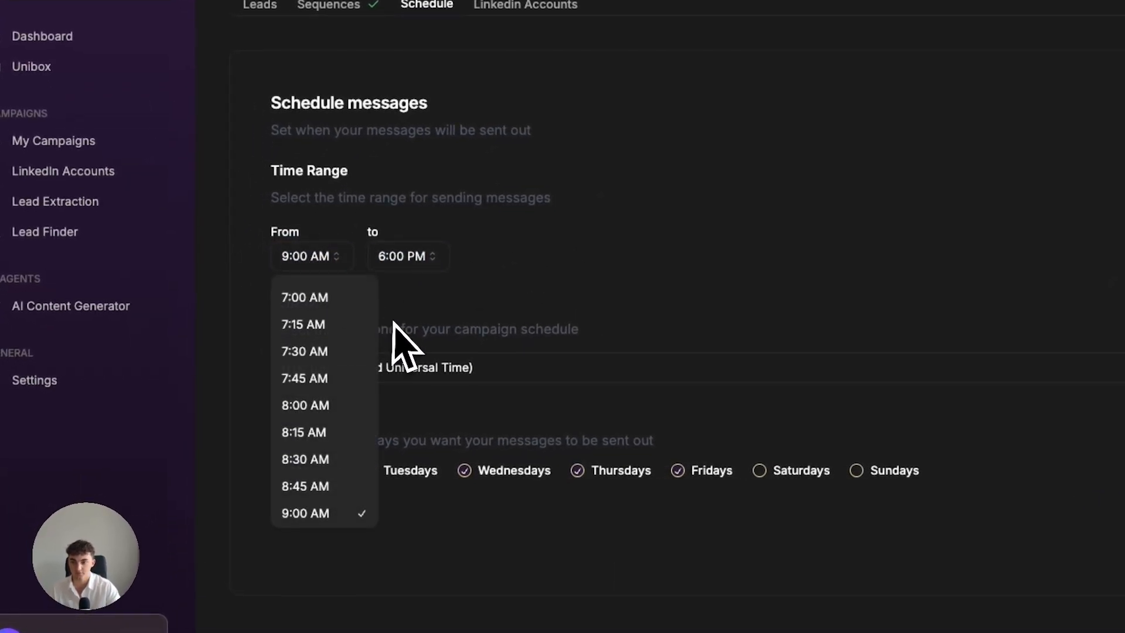
left_click(311, 474)
left_click(402, 258)
left_click(404, 312)
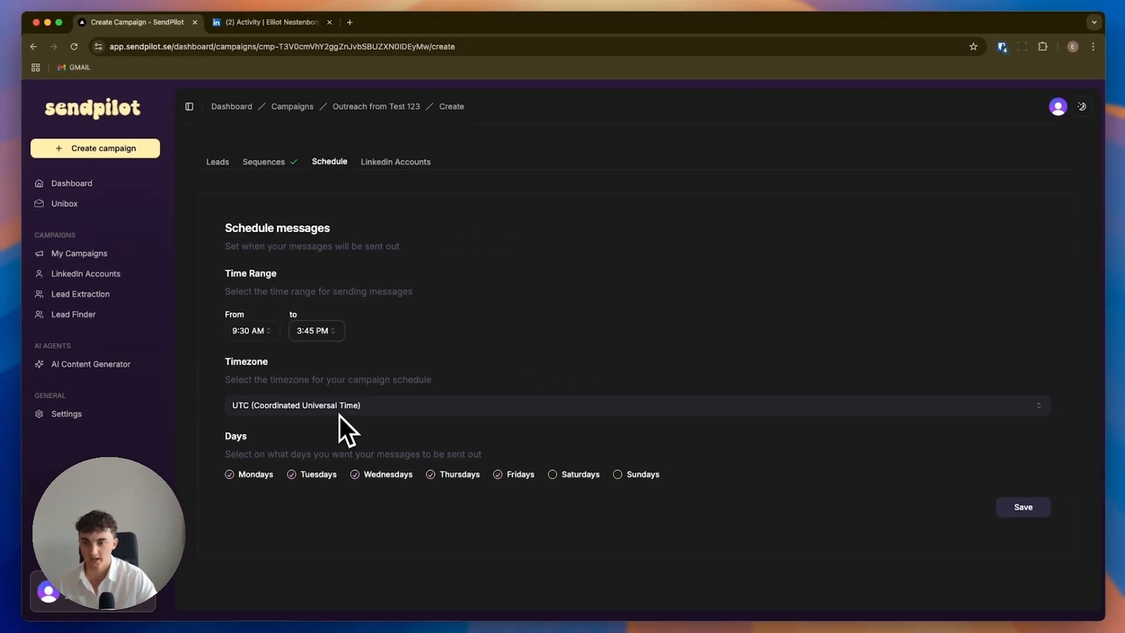
Set the campaign schedule's timezone to America/New York (EST) and save the schedule to continue to the LinkedIn accounts.
left_click(860, 410)
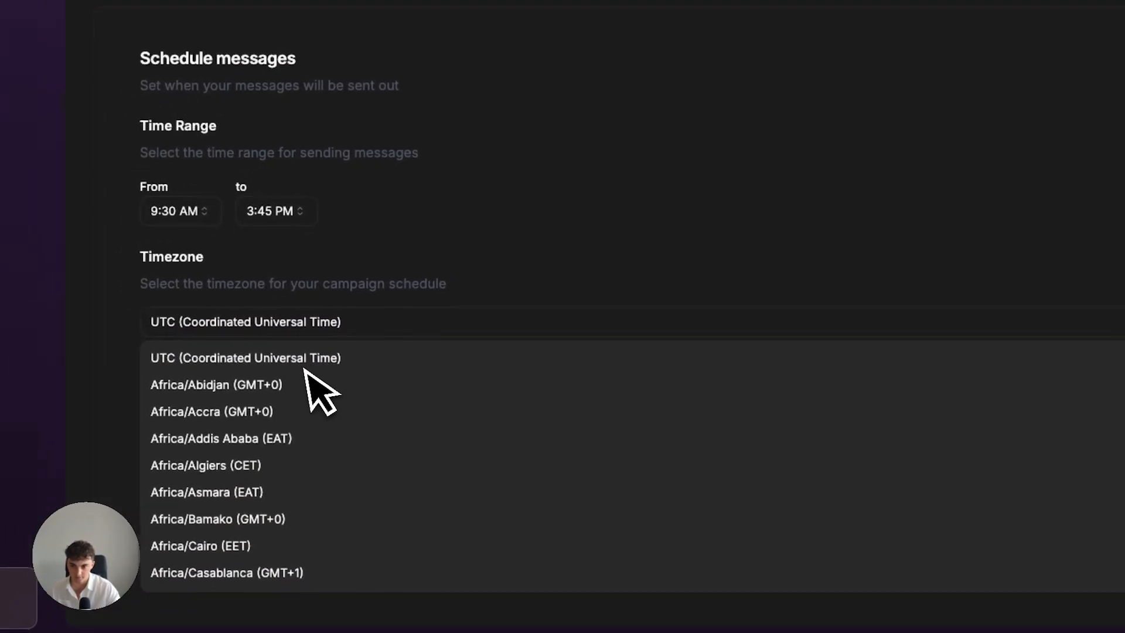
scroll(333, 490, "down", 5)
scroll(367, 437, "up", 2)
scroll(368, 440, "down", 10)
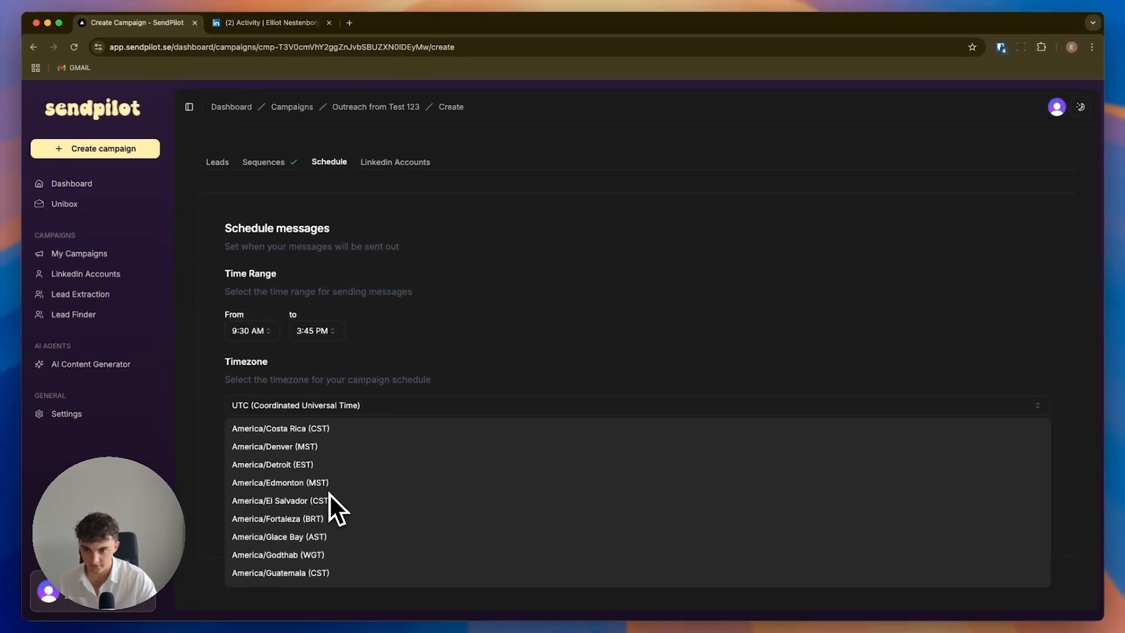
scroll(329, 495, "down", 10)
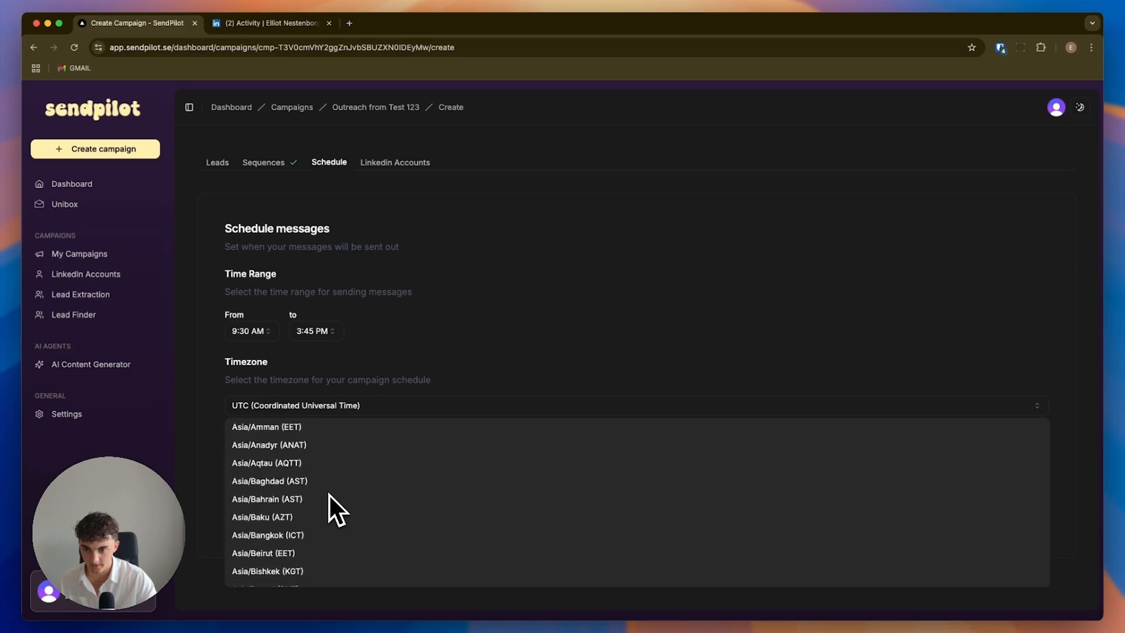
scroll(328, 494, "up", 4)
scroll(328, 493, "up", 3)
scroll(328, 493, "down", 3)
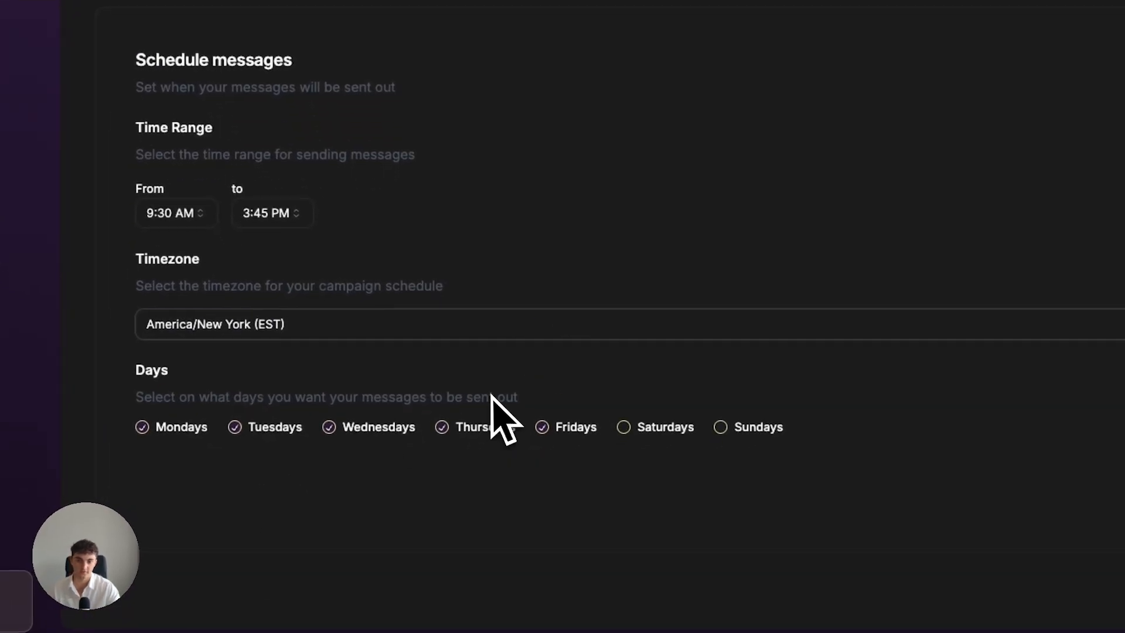
left_click(369, 403)
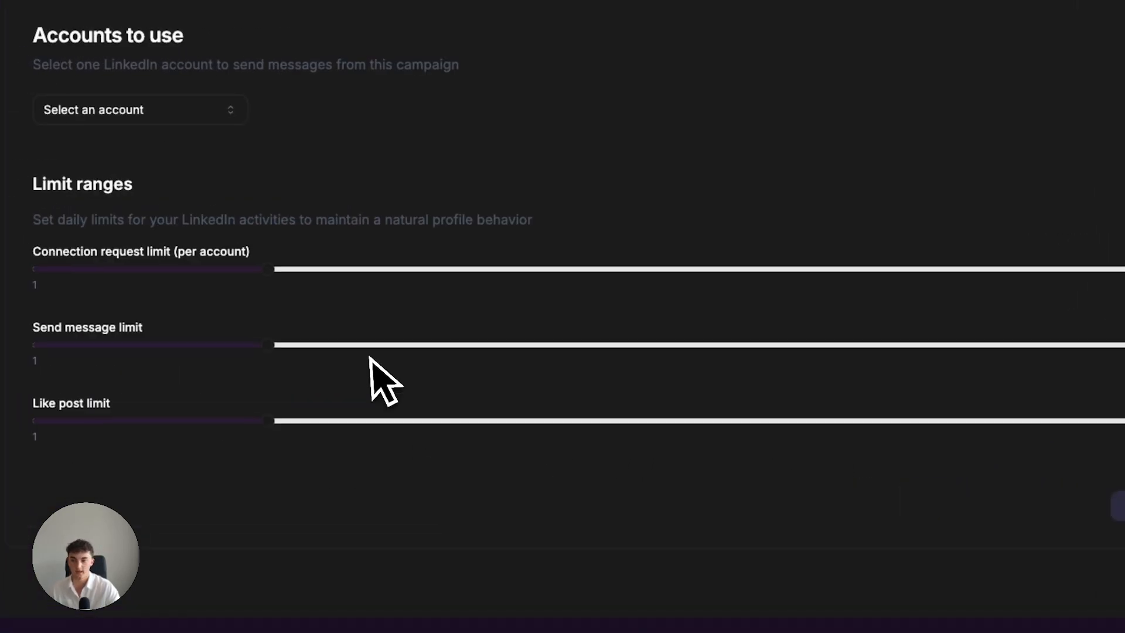
Try each available LinkedIn account as the campaign's sender and settle on the first one listed.
mouse_move(291, 270)
left_mouse_down()
mouse_move(959, 296)
mouse_move(256, 309)
mouse_move(289, 267)
left_mouse_up()
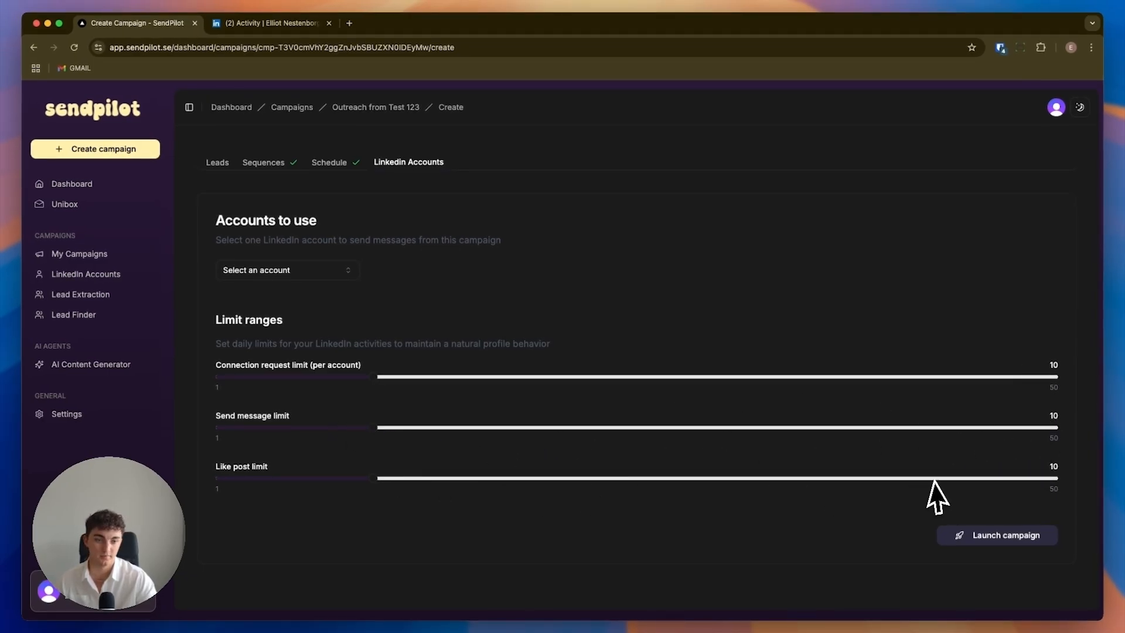
left_click(296, 271)
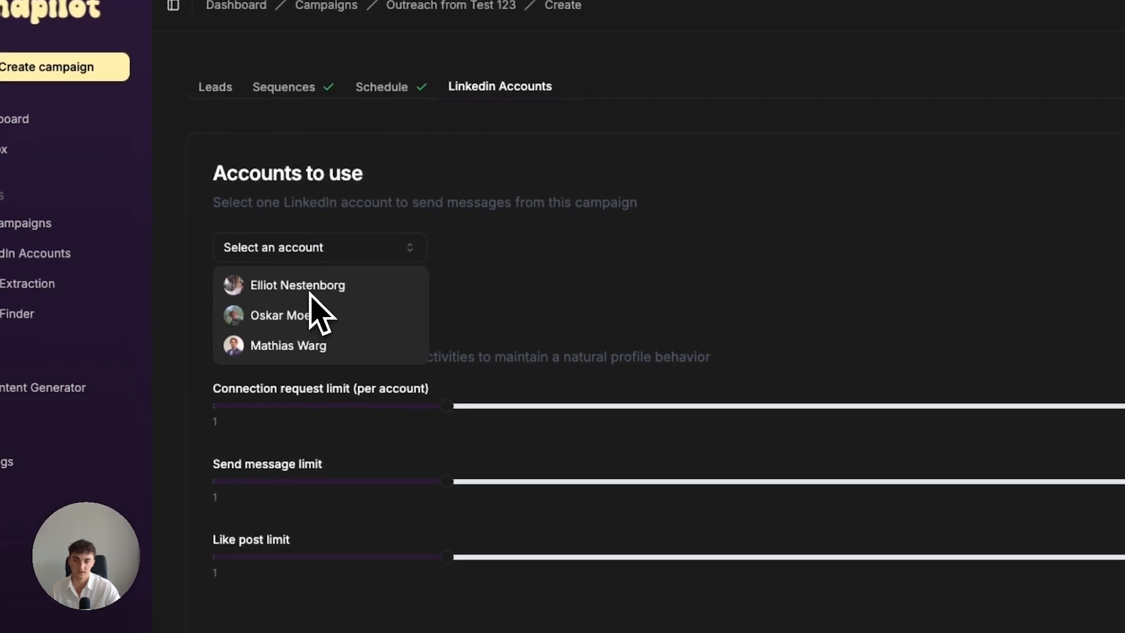
left_click(283, 294)
left_click(376, 249)
left_click(327, 314)
left_click(328, 246)
left_click(331, 344)
left_click(329, 246)
left_click(322, 287)
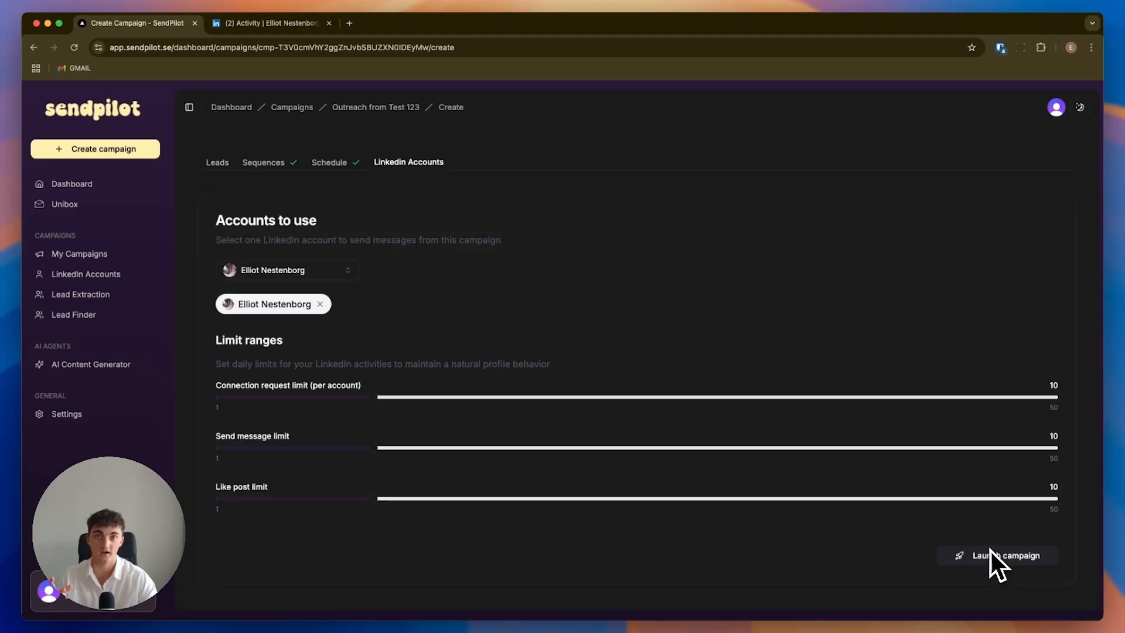
Return to the campaign's sequence and review both If Connected conditions with their message, connection request and stop branches.
left_click(264, 162)
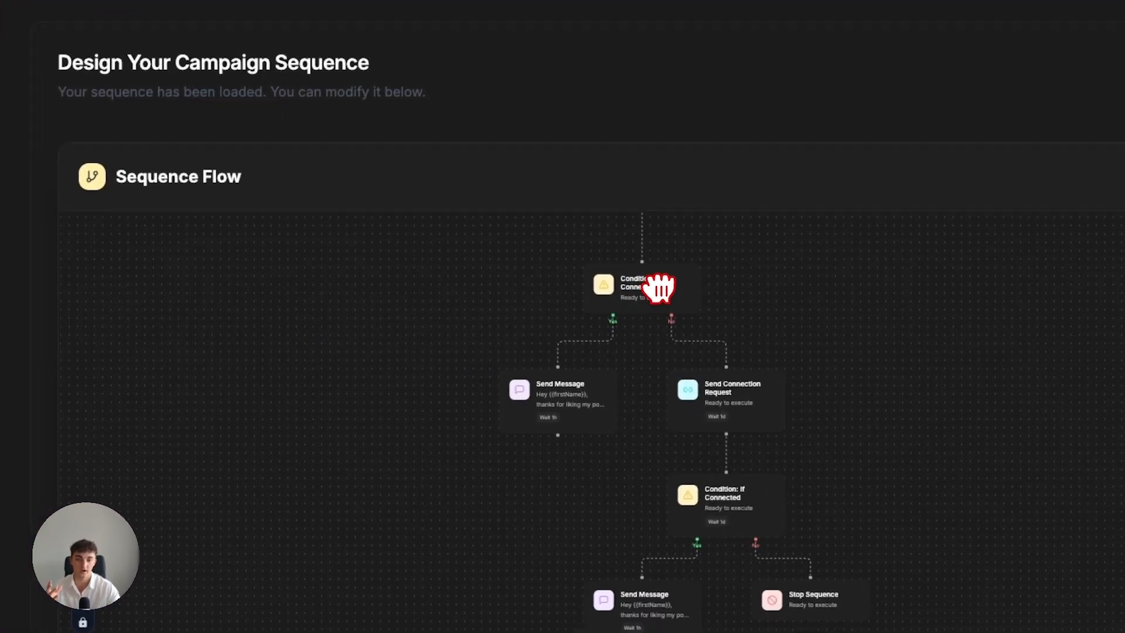
left_click_drag(658, 289, 672, 270)
left_click_drag(765, 479, 757, 351)
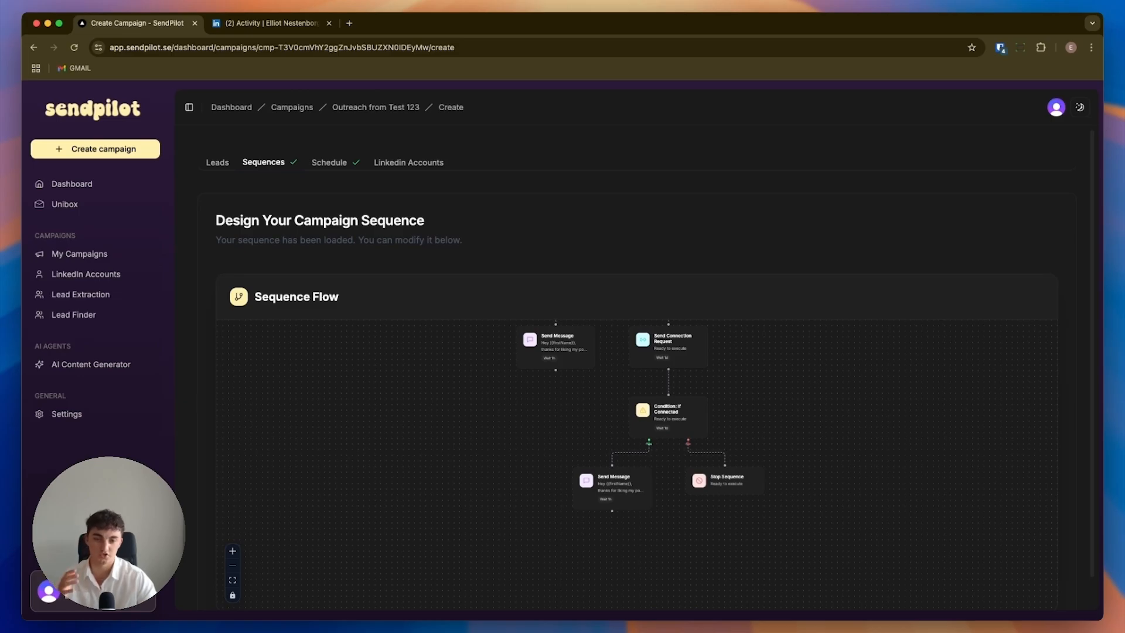
left_click_drag(673, 424, 673, 503)
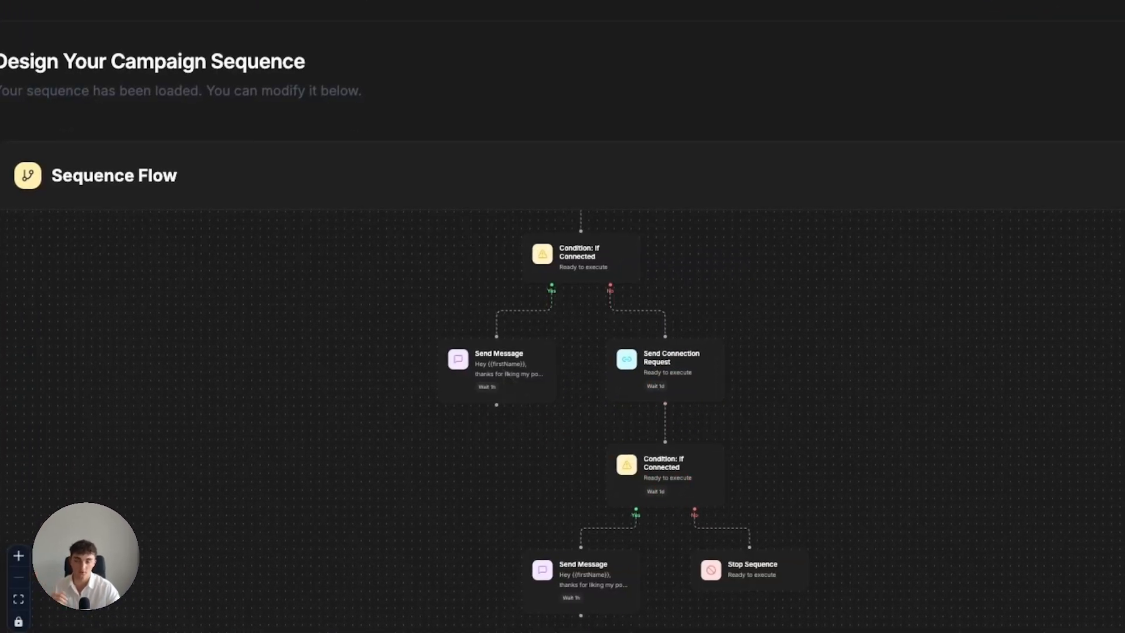
left_click_drag(567, 264, 548, 387)
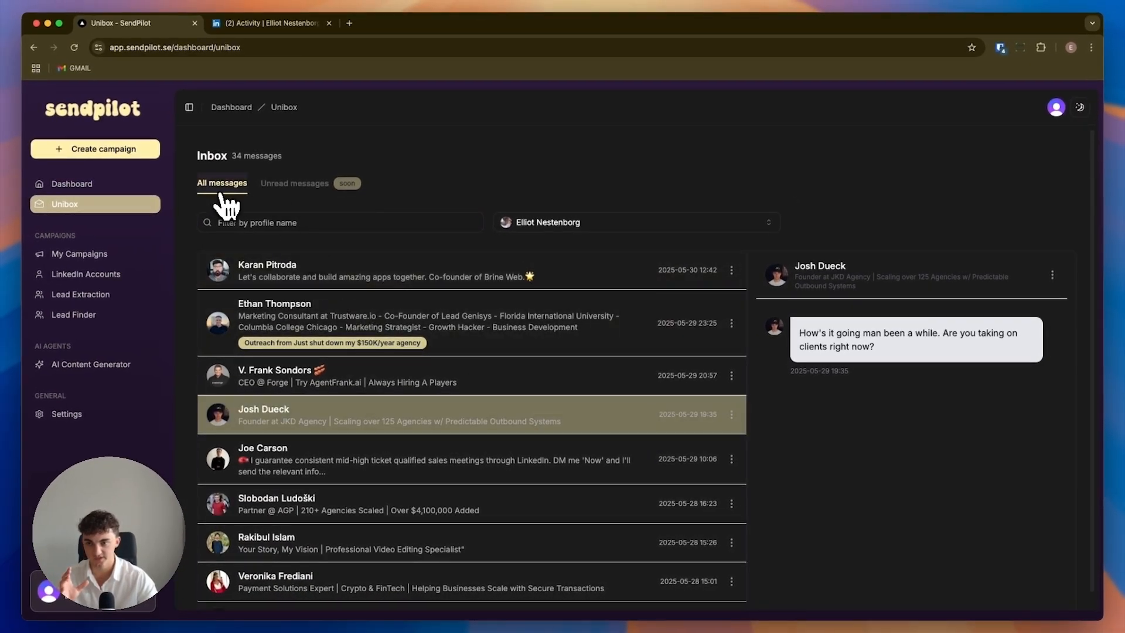
Browse all messages in the Unibox, check a contact's available actions, and read the conversation with the Pineapple Labs founder.
scroll(352, 480, "down", 5)
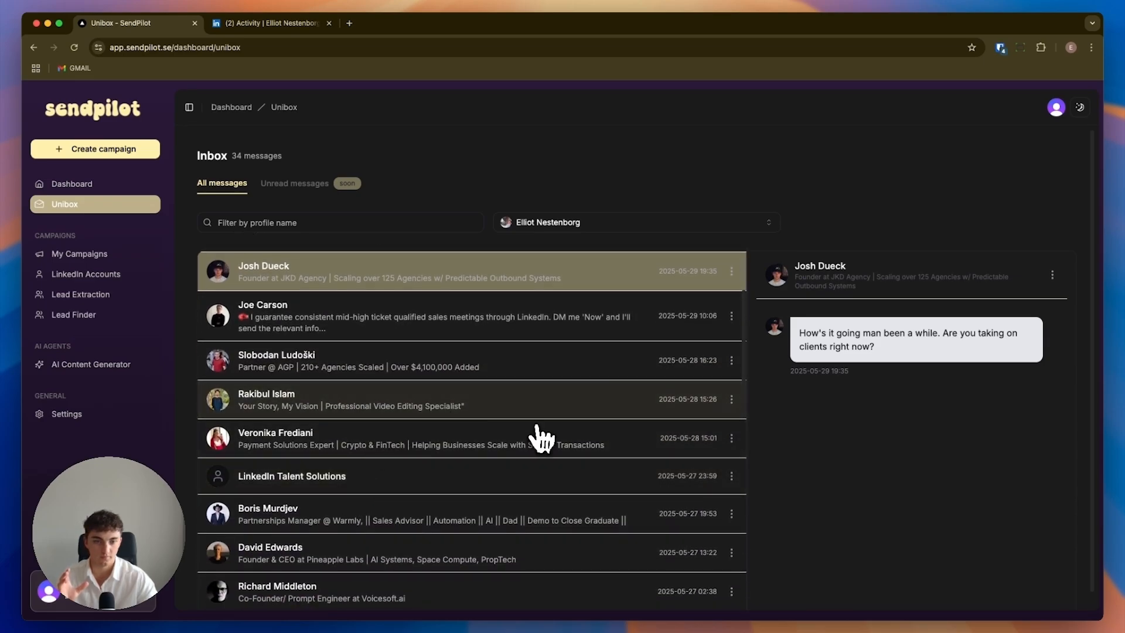
scroll(352, 547, "down", 3)
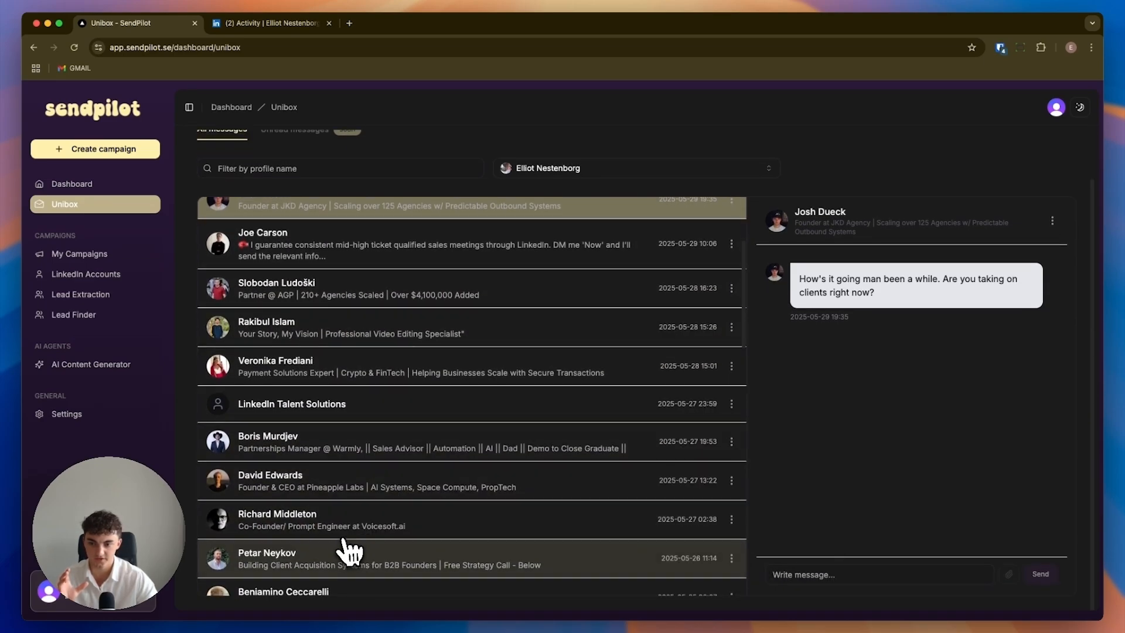
scroll(333, 555, "down", 3)
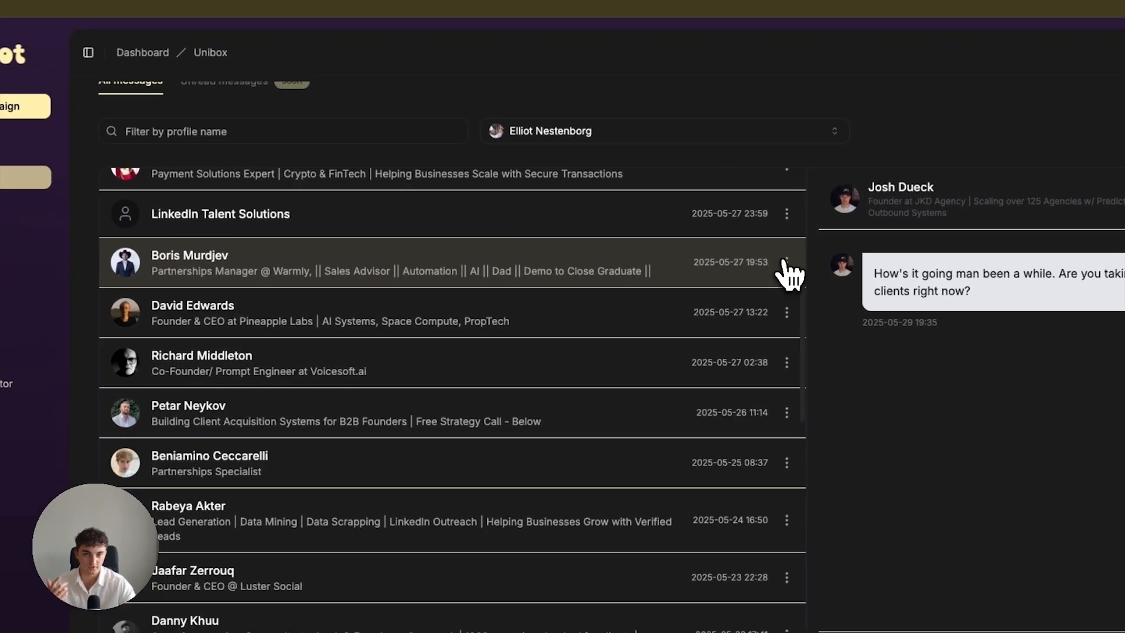
left_click(731, 265)
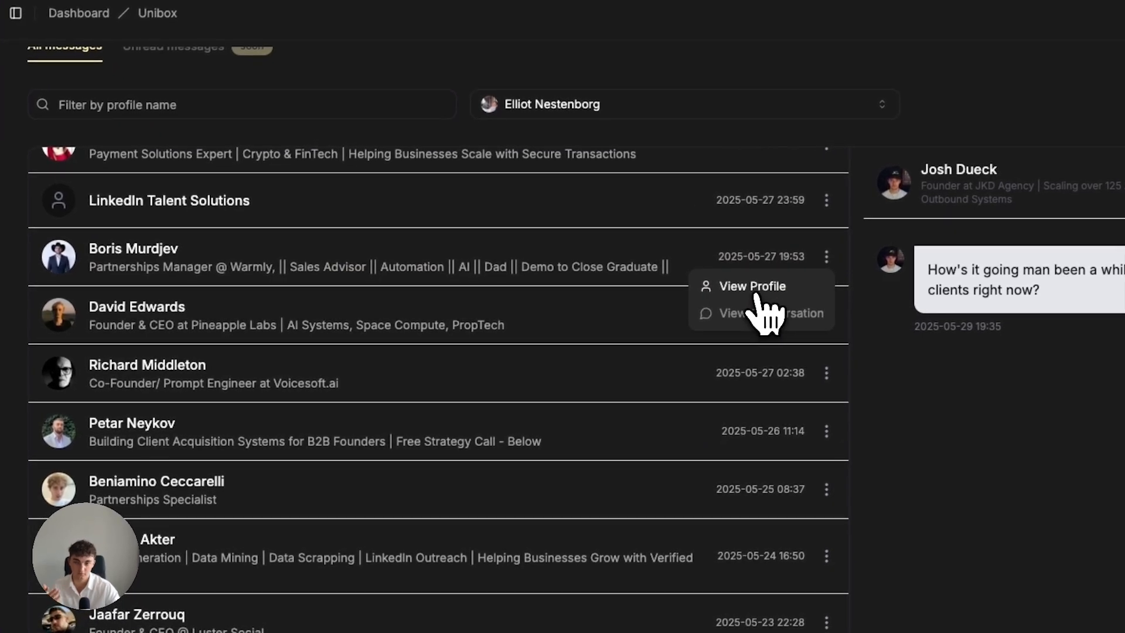
left_click(312, 335)
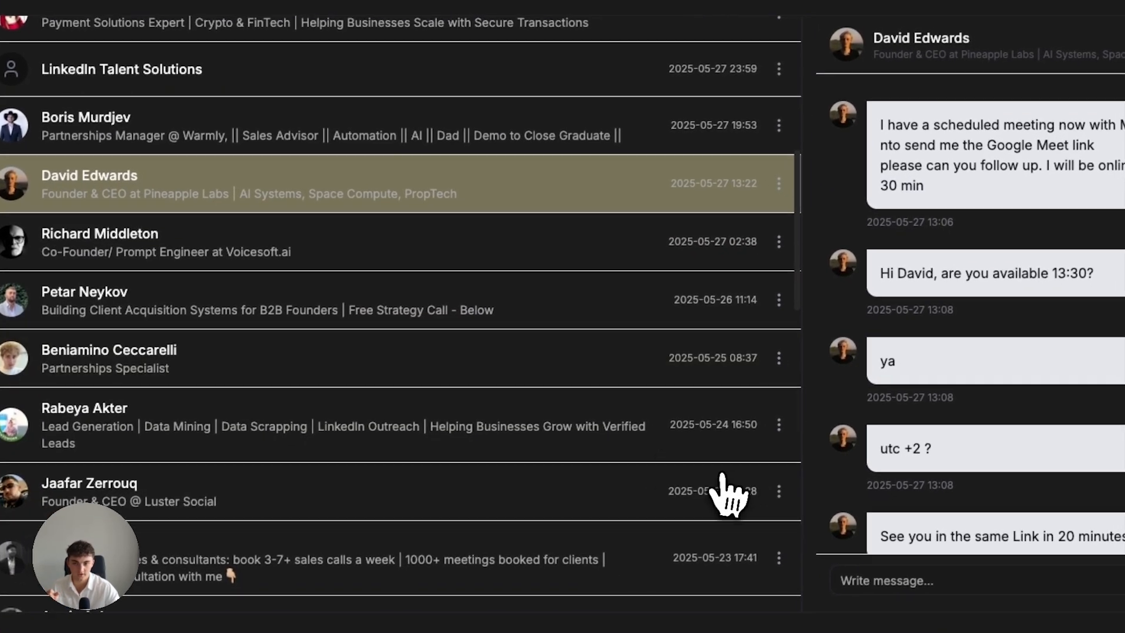
scroll(328, 457, "down", 5)
scroll(469, 466, "up", 15)
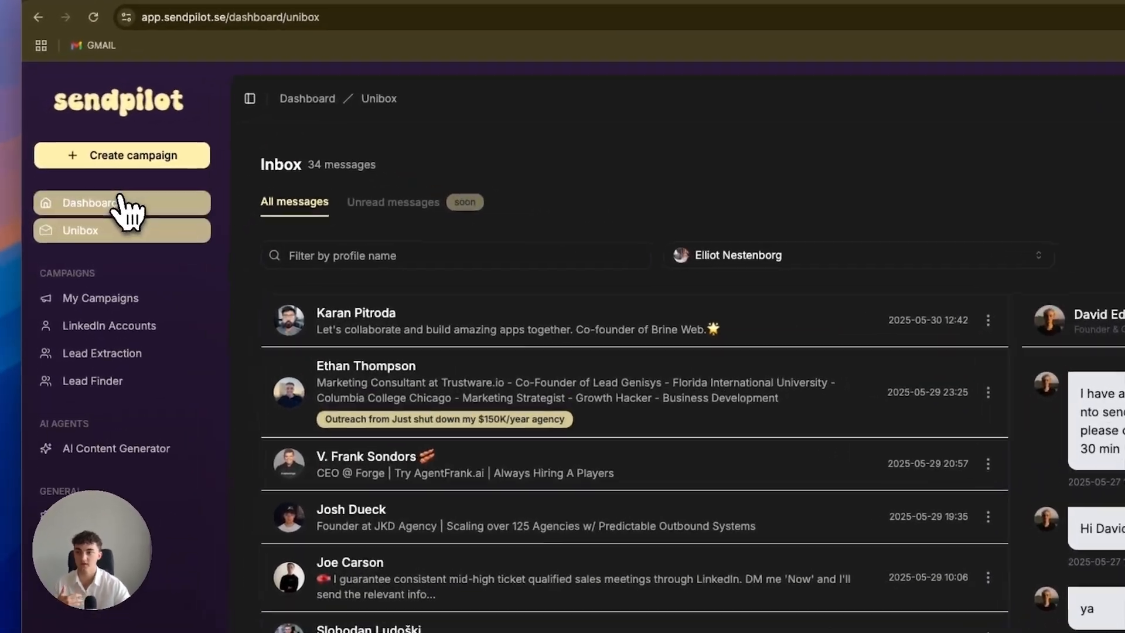
View the dashboard's one-month overview, preview its shareable chart and close the preview.
left_click(71, 184)
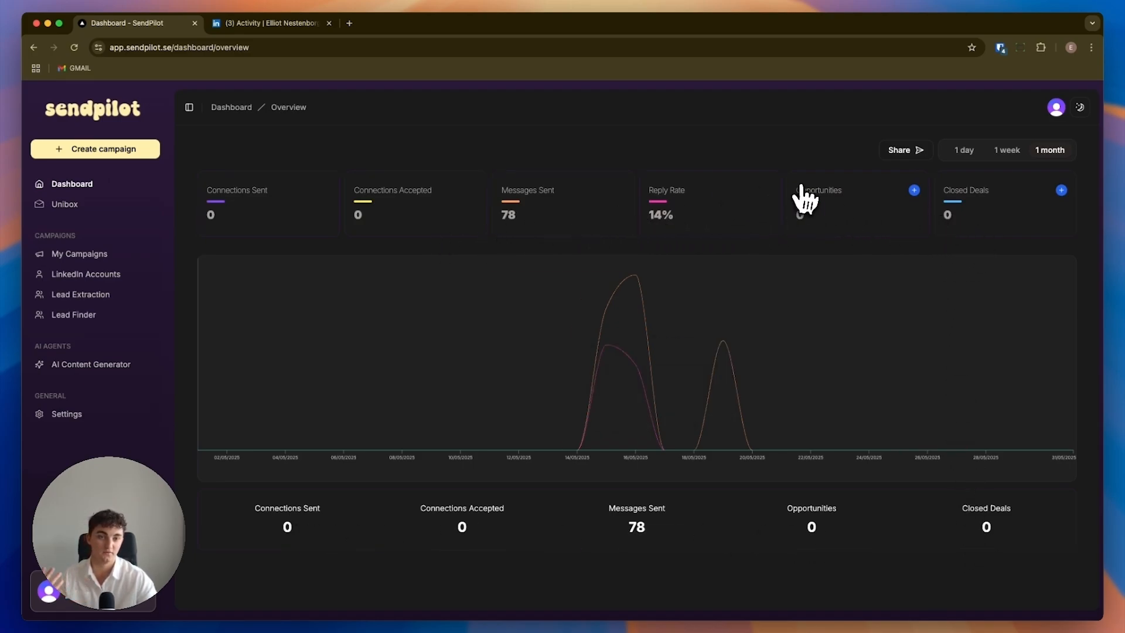
left_click(903, 150)
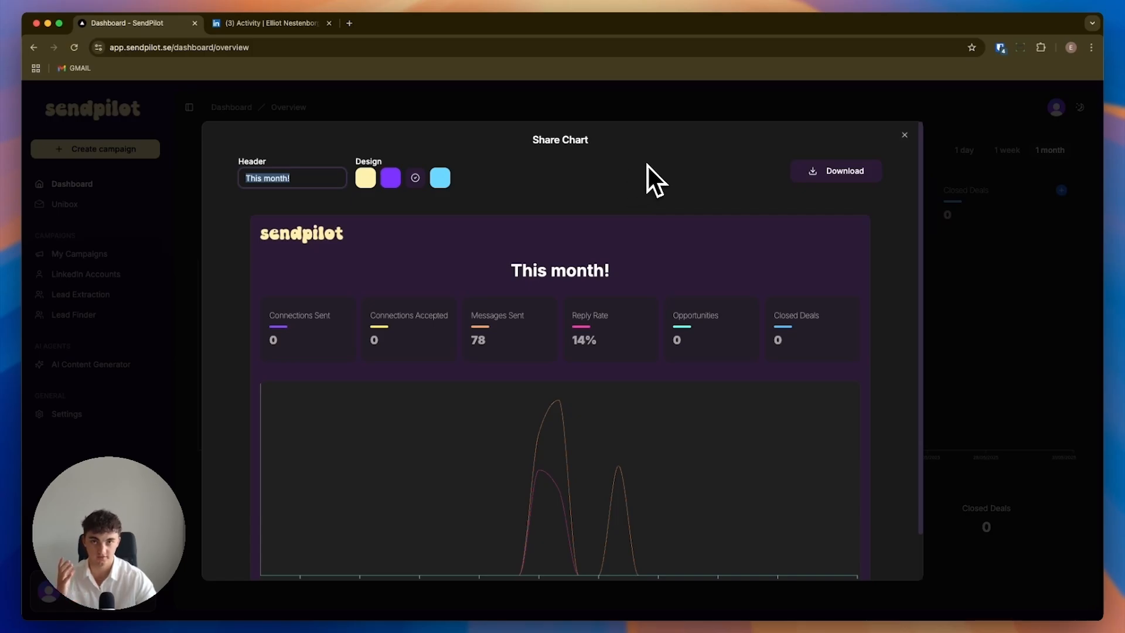
left_click(905, 135)
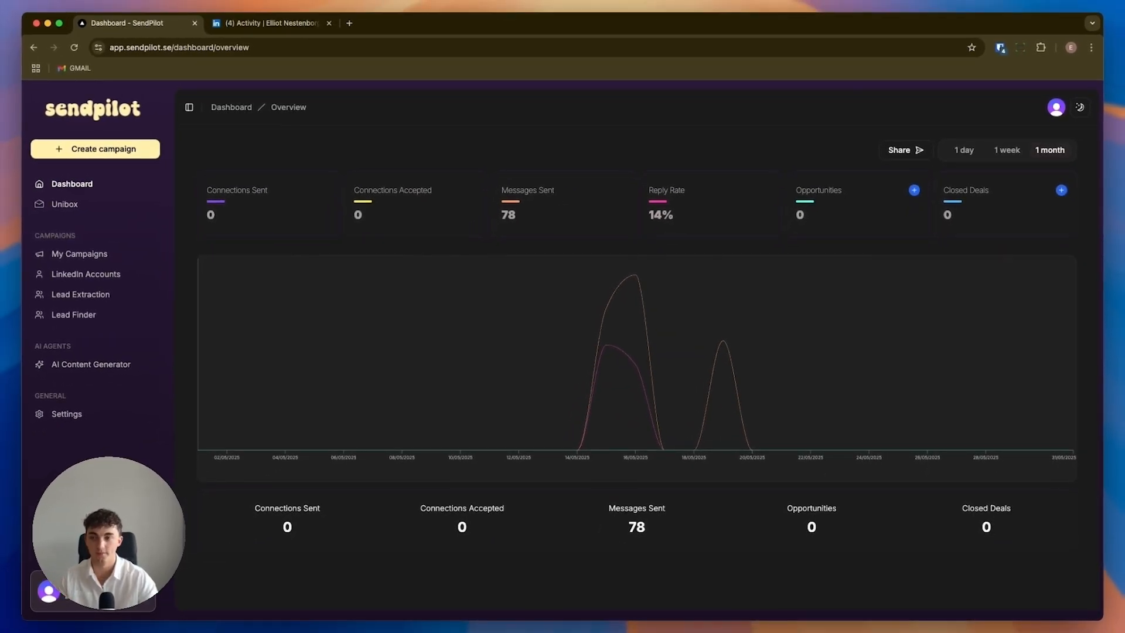
Open the Lead Finder and look through the advanced search filters for people.
left_click(70, 314)
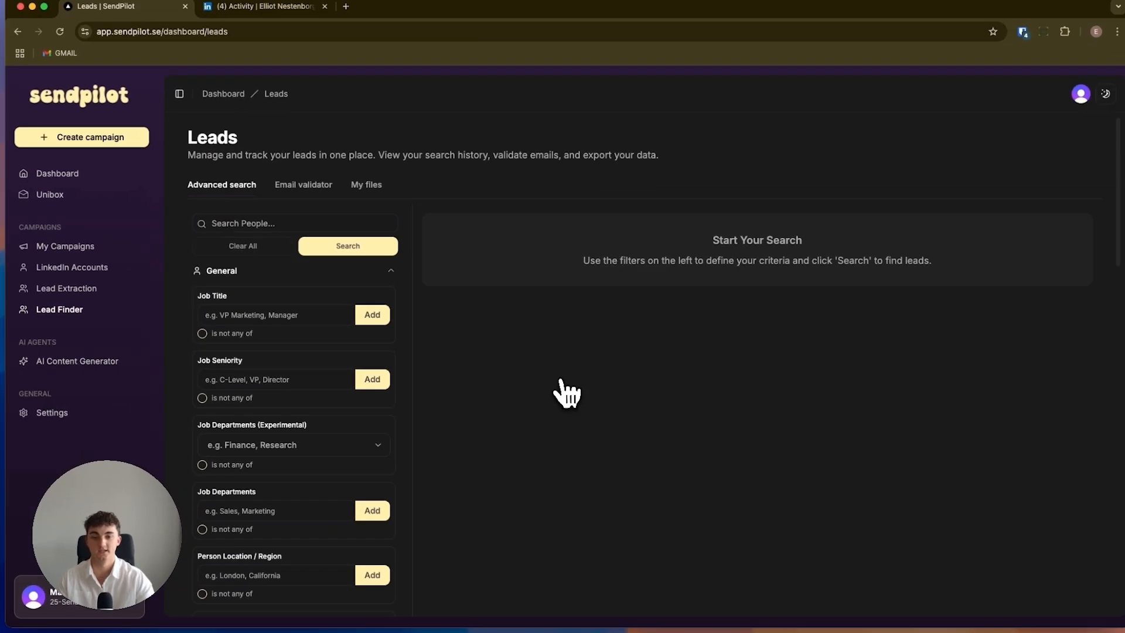
scroll(382, 379, "down", 3)
scroll(335, 374, "up", 3)
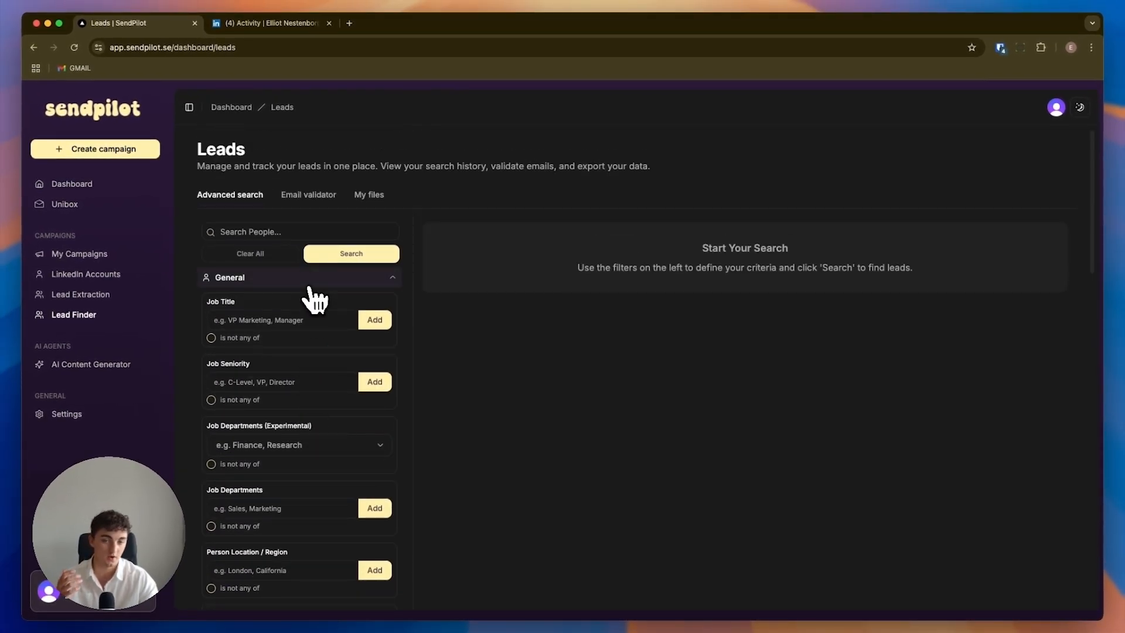